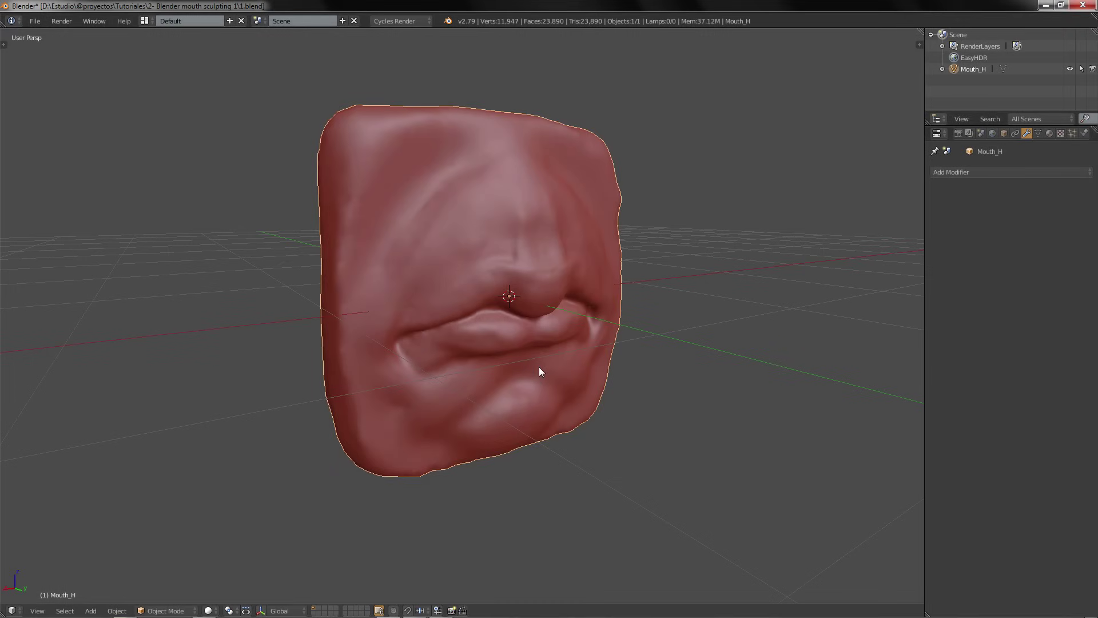
Duplicate the mouth mesh in place and hide the original Mouth_H
{"action": "middle_click_drag", "start_coordinate": [539, 366], "coordinate": [503, 262]}
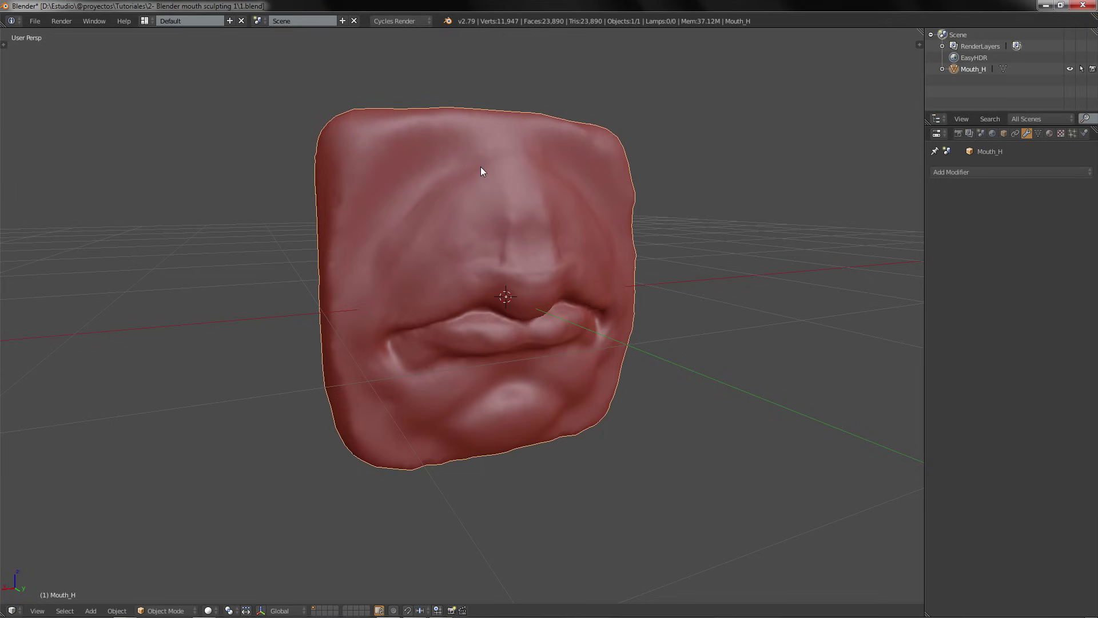
{"action": "middle_click_drag", "start_coordinate": [481, 167], "coordinate": [517, 187]}
{"action": "scroll", "coordinate": [517, 187], "scroll_direction": "up", "scroll_amount": 2}
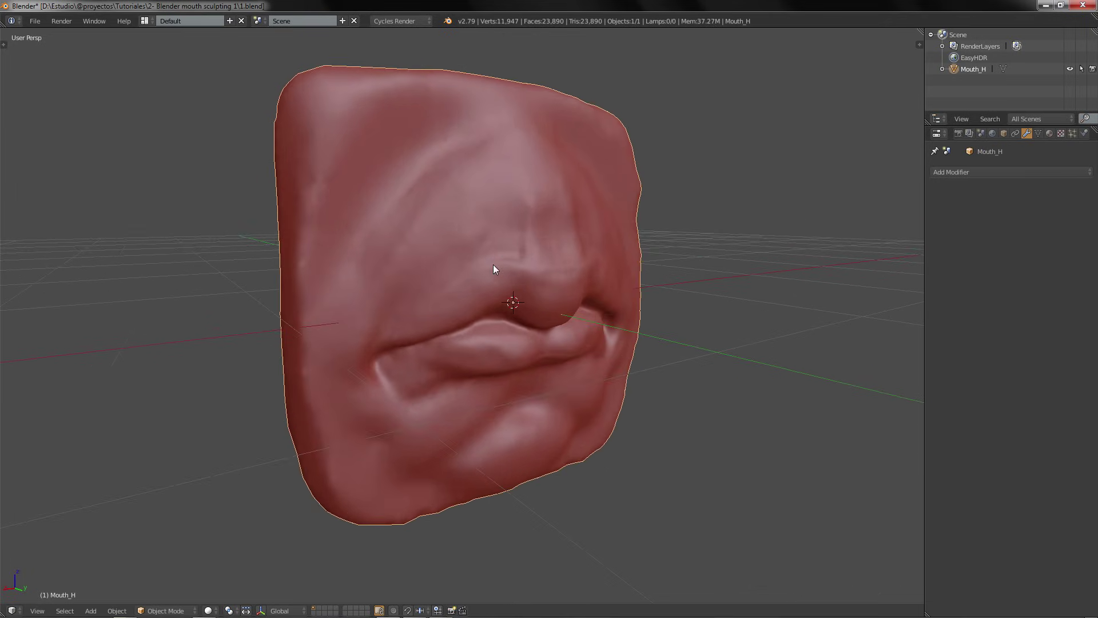
{"action": "middle_click_drag", "start_coordinate": [493, 265], "coordinate": [637, 219]}
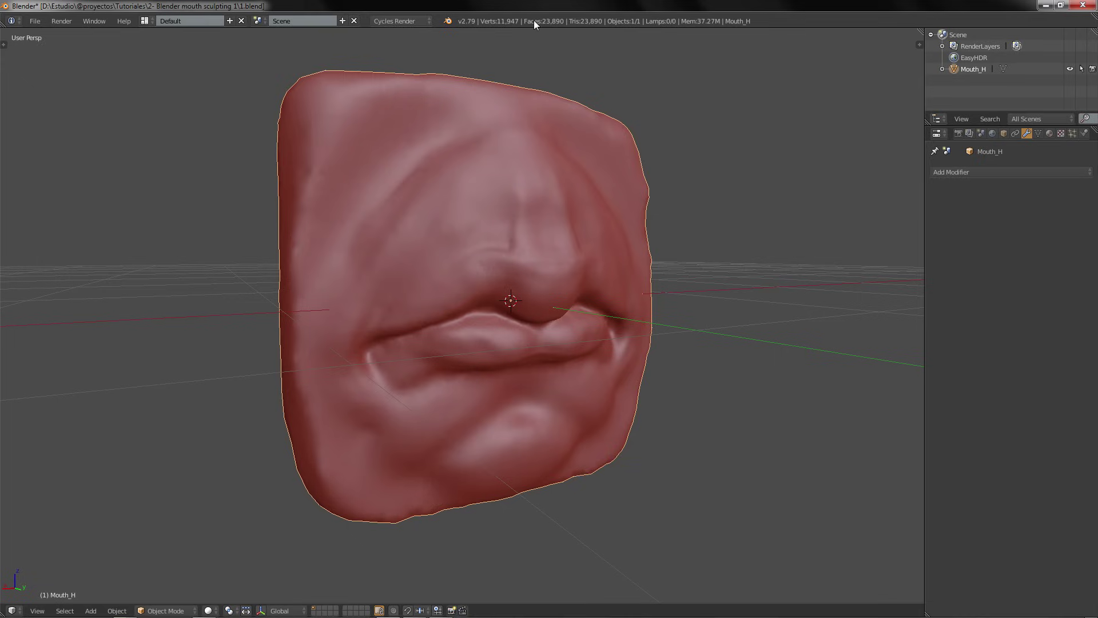
{"action": "middle_click_drag", "start_coordinate": [537, 223], "coordinate": [540, 228]}
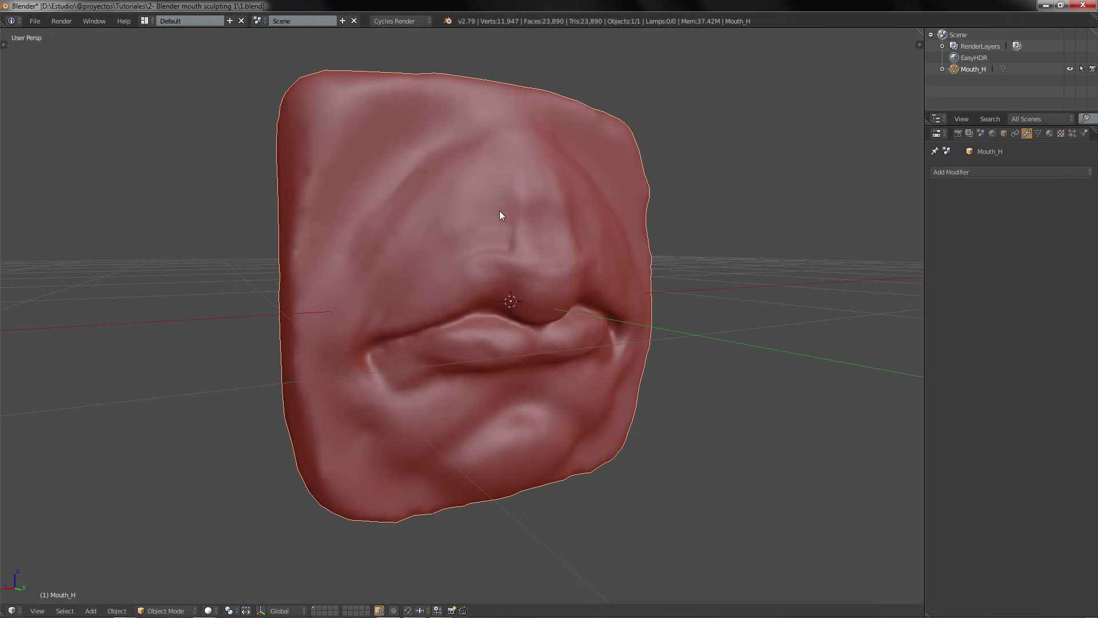
{"action": "key", "text": "shift+d"}
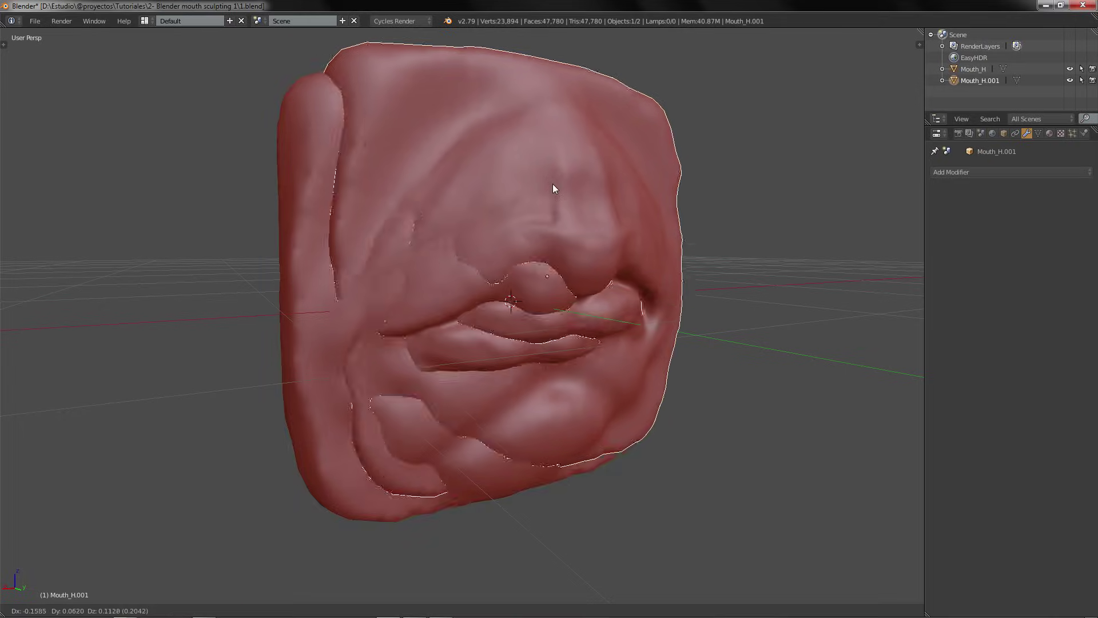
{"action": "key", "text": "Escape"}
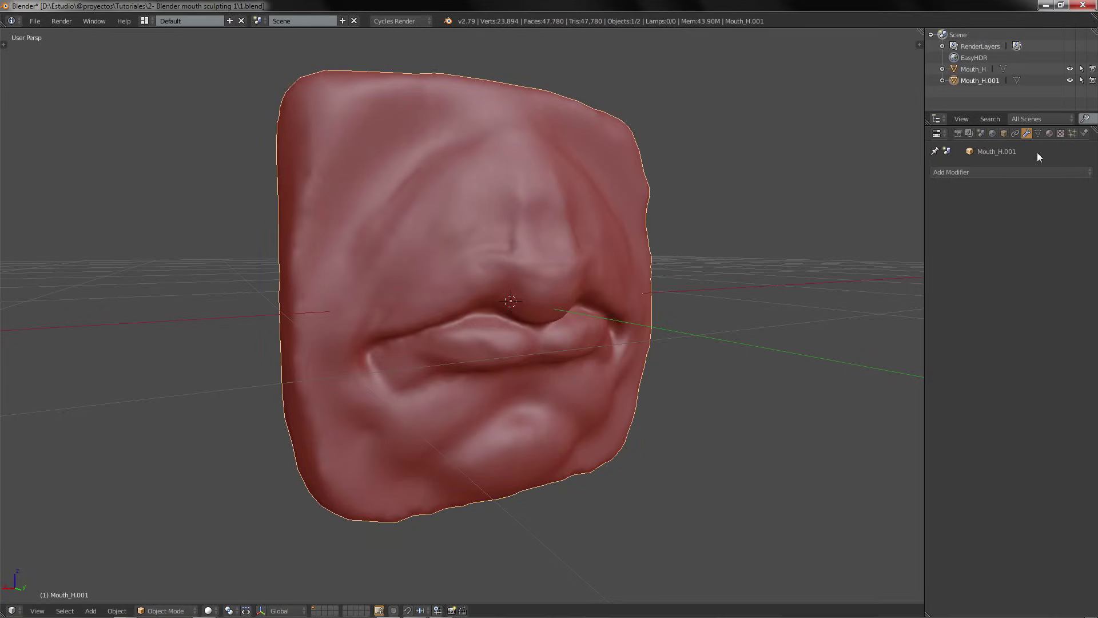
{"action": "left_click", "coordinate": [1069, 70]}
Add a Decimate modifier to the copy with a ratio of 0.05
{"action": "left_click", "coordinate": [981, 171]}
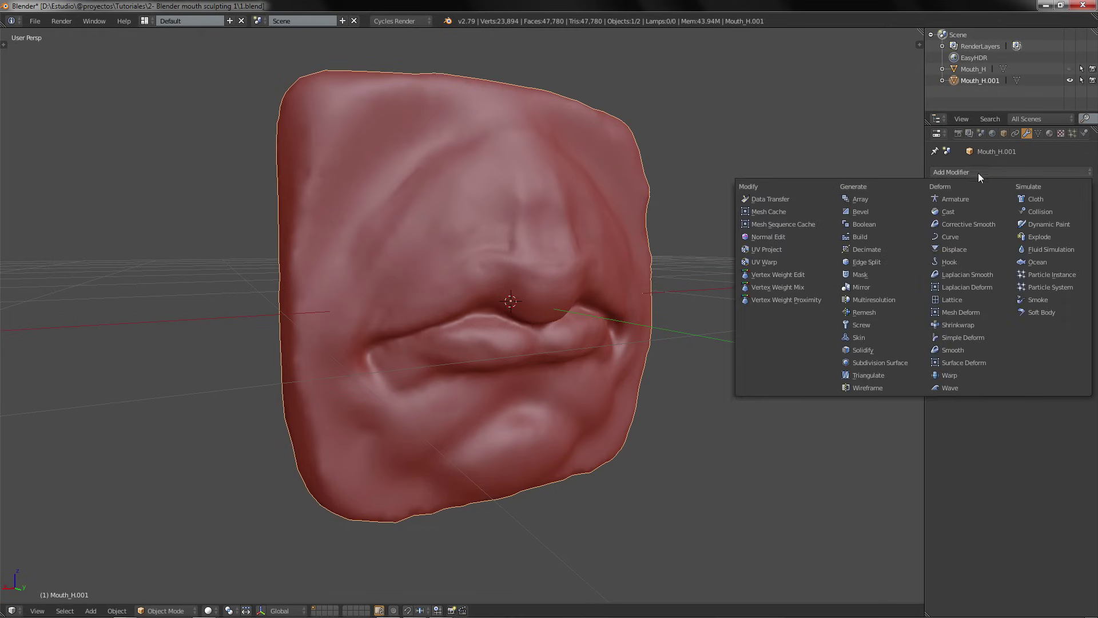
{"action": "left_click", "coordinate": [870, 248]}
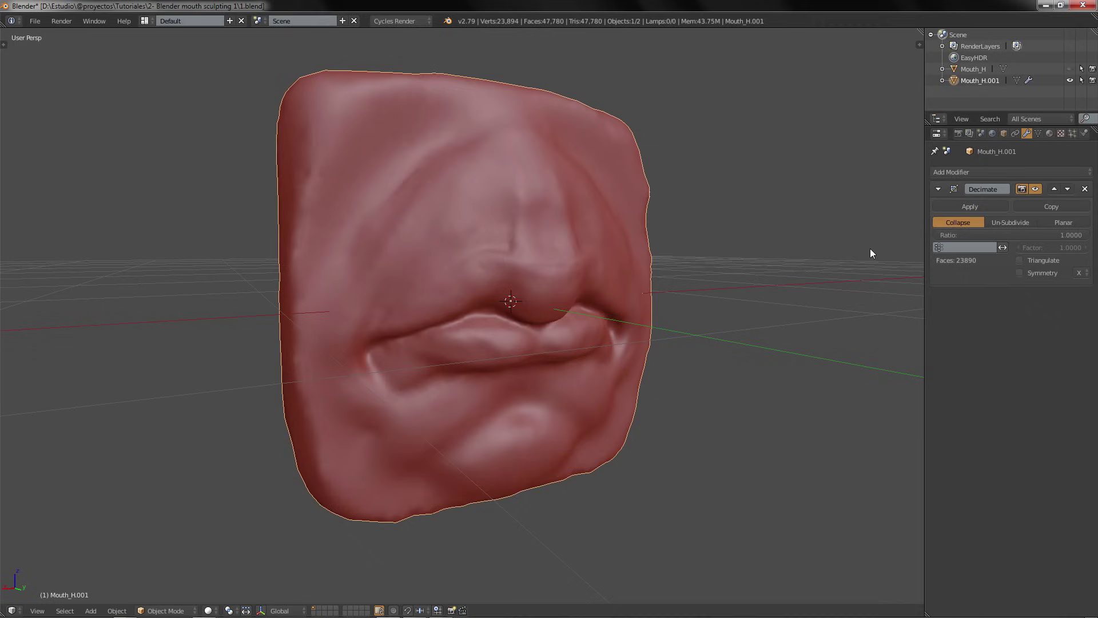
{"action": "left_click", "coordinate": [952, 235]}
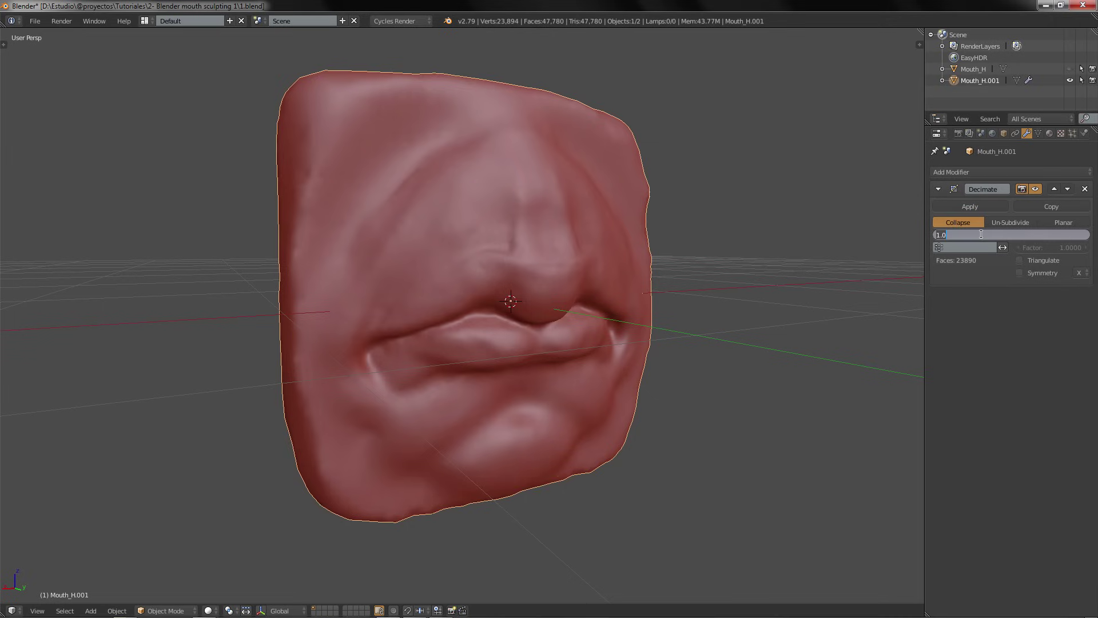
{"action": "type", "text": "0.05"}
{"action": "key", "text": "Return"}
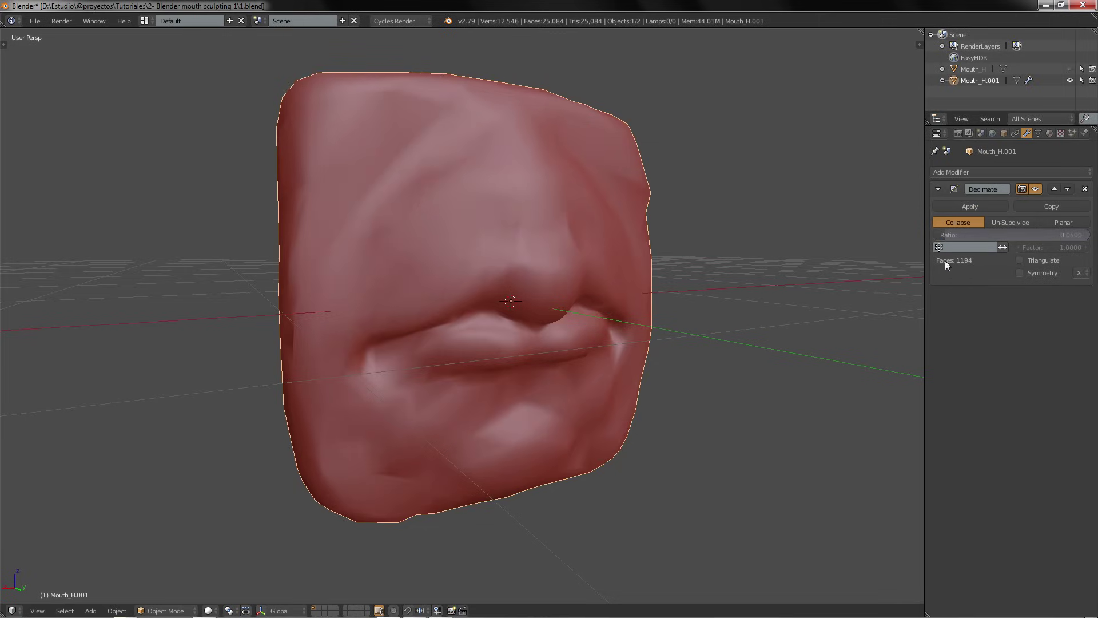
Compare a 0.03 ratio, return to 0.05, and apply the Decimate modifier (1,194 faces)
{"action": "middle_click_drag", "start_coordinate": [891, 277], "coordinate": [846, 281]}
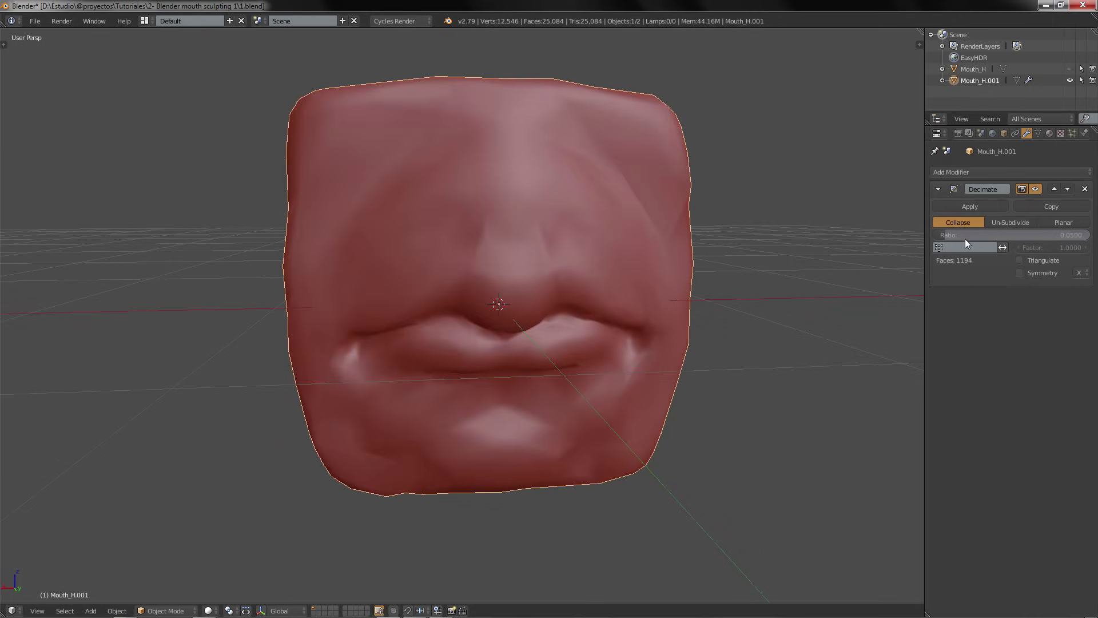
{"action": "left_click", "coordinate": [967, 237]}
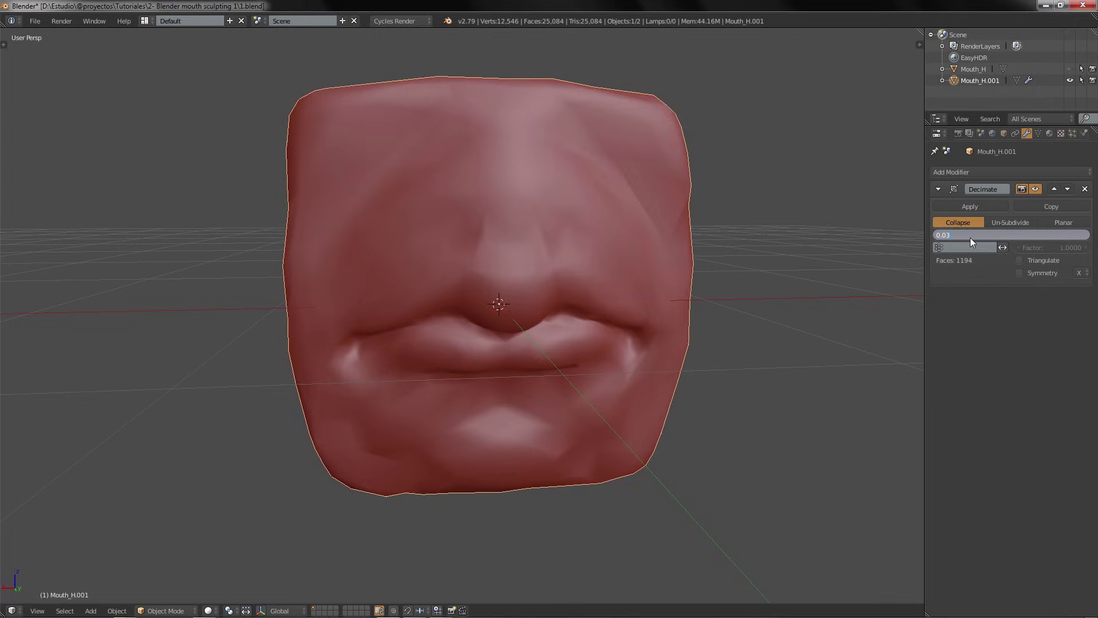
{"action": "type", "text": "0.03"}
{"action": "key", "text": "Return"}
{"action": "left_click", "coordinate": [976, 235]}
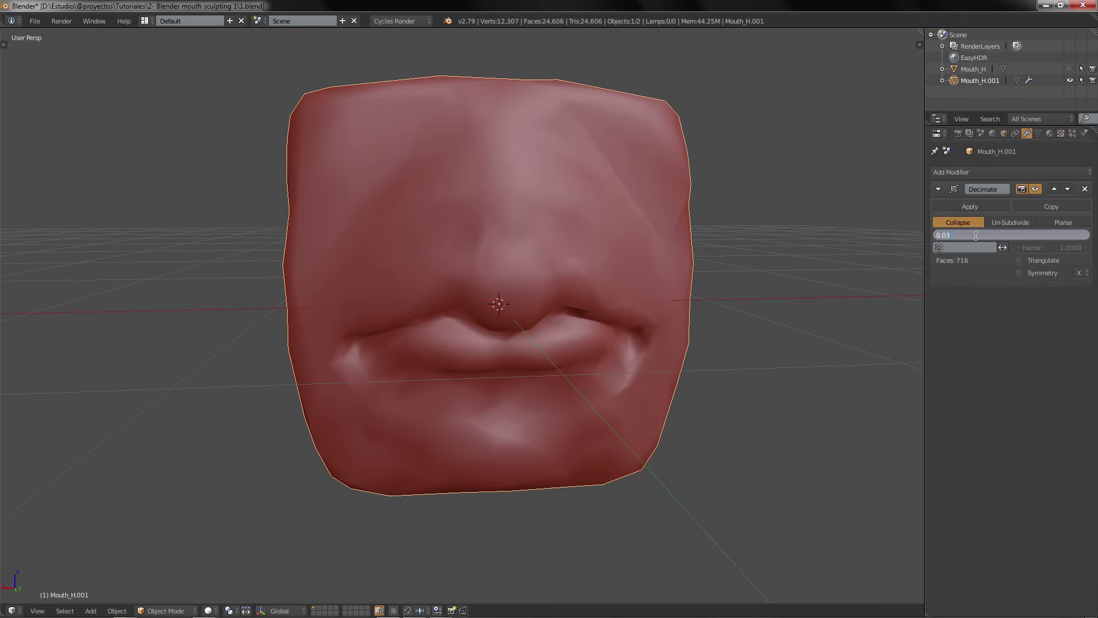
{"action": "type", "text": "5"}
{"action": "key", "text": "Return"}
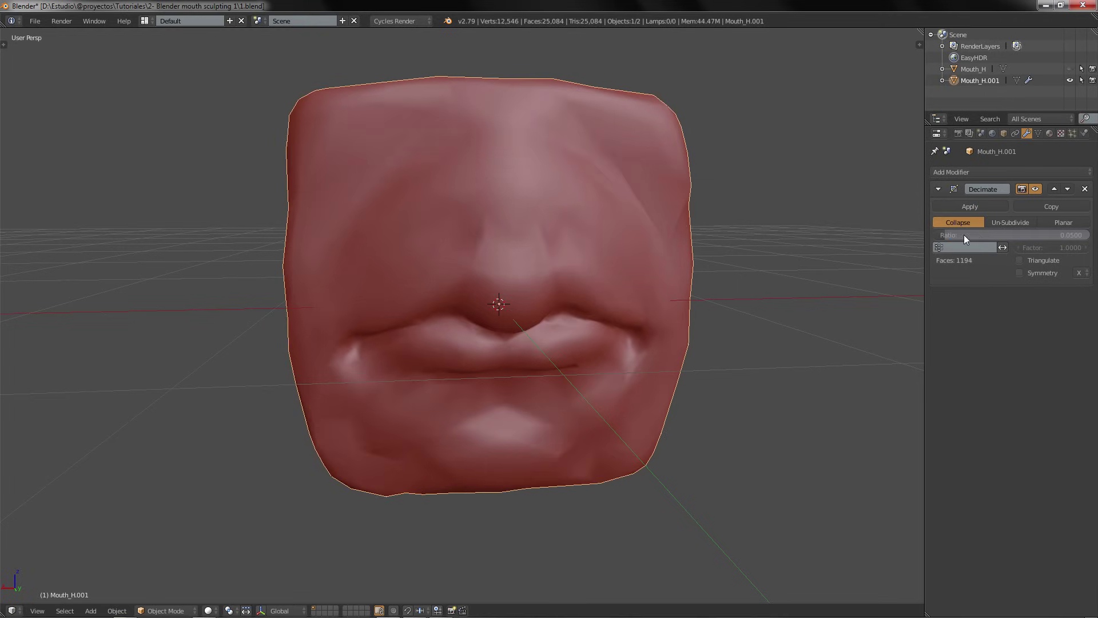
{"action": "mouse_move", "coordinate": [614, 246]}
{"action": "middle_mouse_down"}
{"action": "mouse_move", "coordinate": [705, 252]}
{"action": "mouse_move", "coordinate": [613, 256]}
{"action": "mouse_move", "coordinate": [614, 246]}
{"action": "middle_mouse_up"}
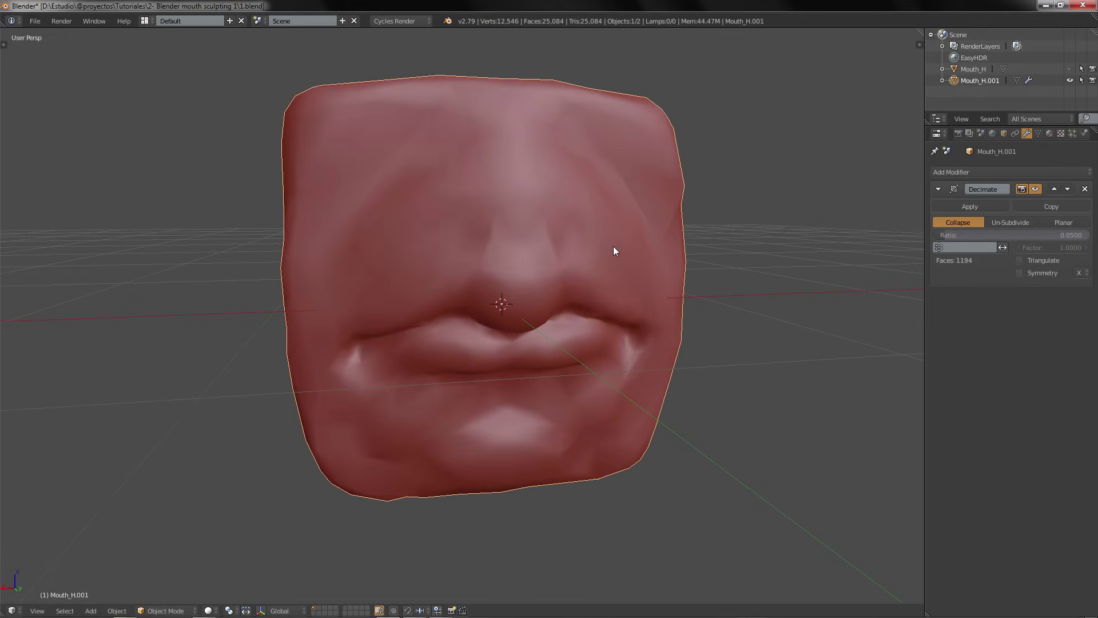
{"action": "left_click", "coordinate": [978, 207]}
Select all of the decimated mesh in Edit Mode, Smart UV Project it, and return to Object Mode
{"action": "middle_click_drag", "start_coordinate": [674, 231], "coordinate": [595, 251]}
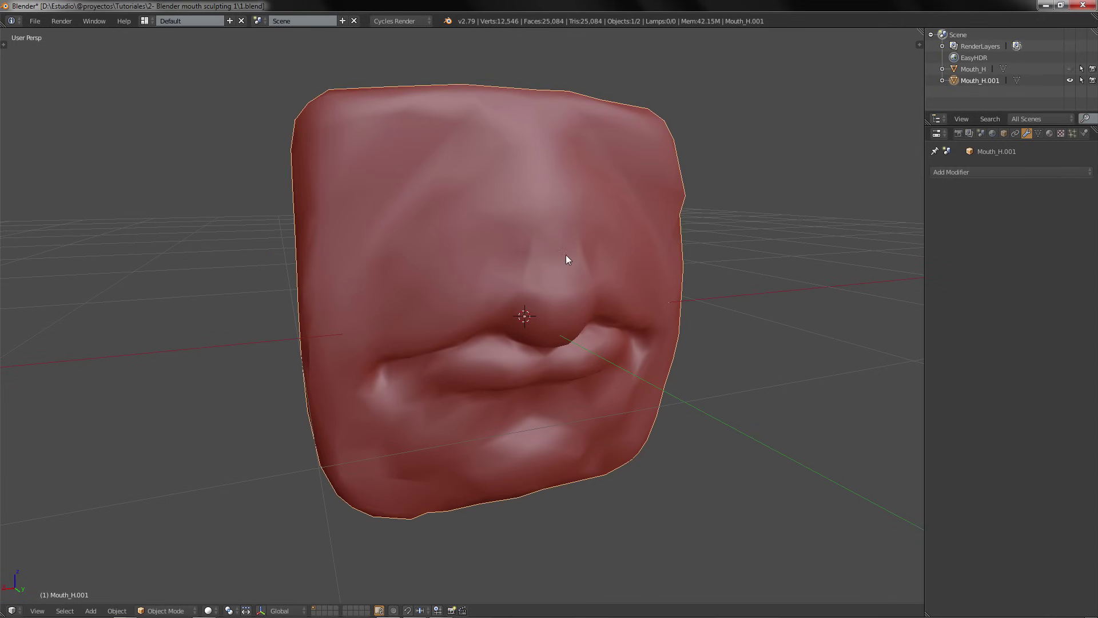
{"action": "left_click", "coordinate": [165, 611]}
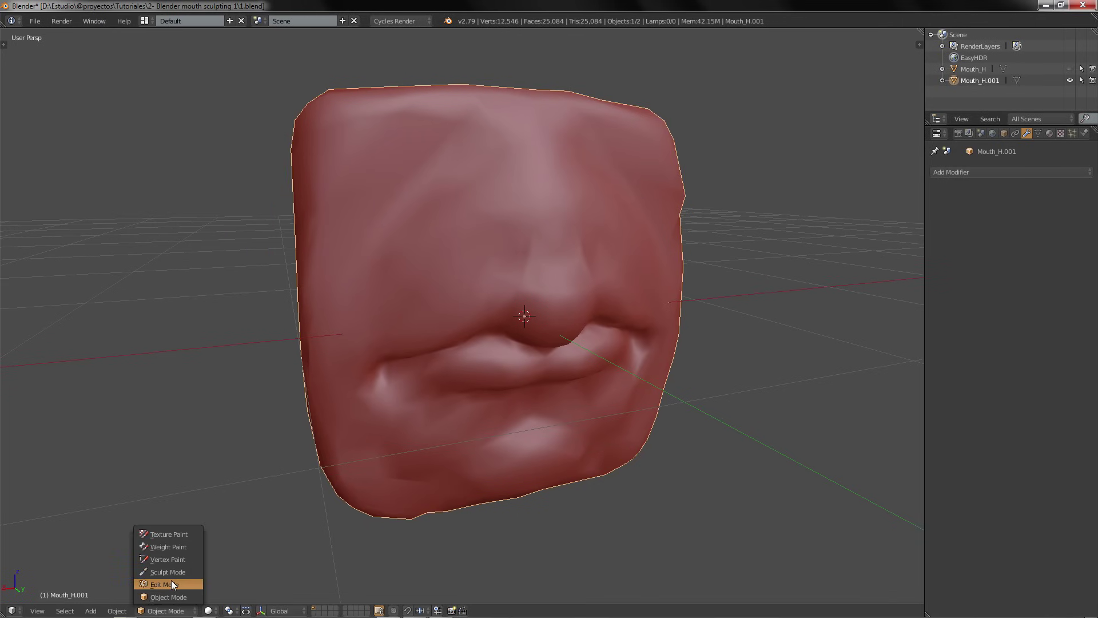
{"action": "left_click", "coordinate": [172, 586]}
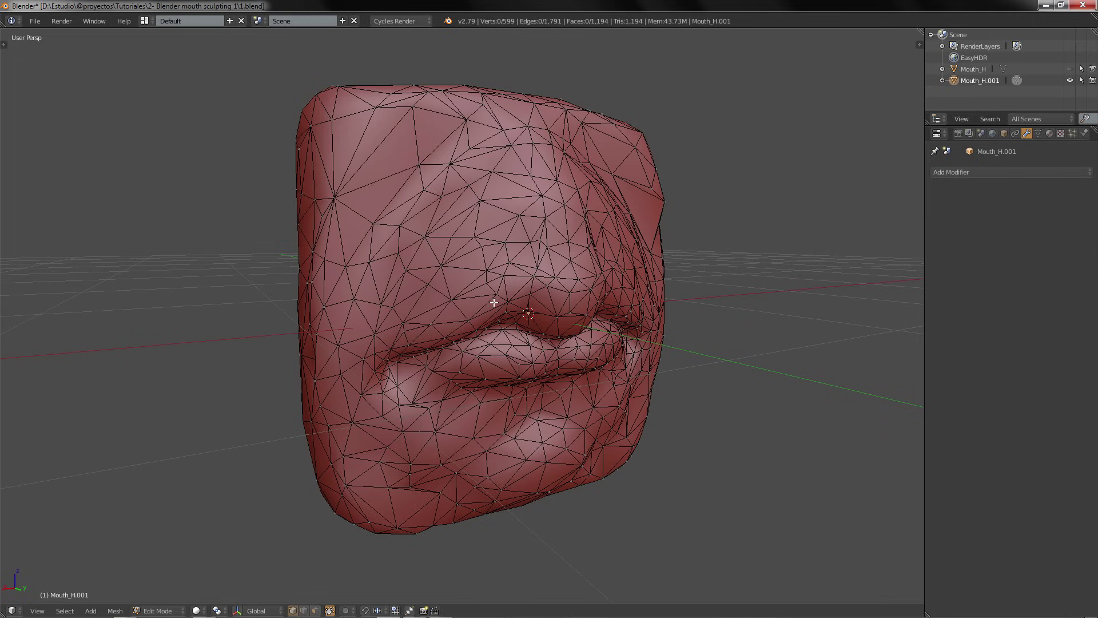
{"action": "middle_click_drag", "start_coordinate": [494, 302], "coordinate": [687, 279]}
{"action": "key", "text": "a"}
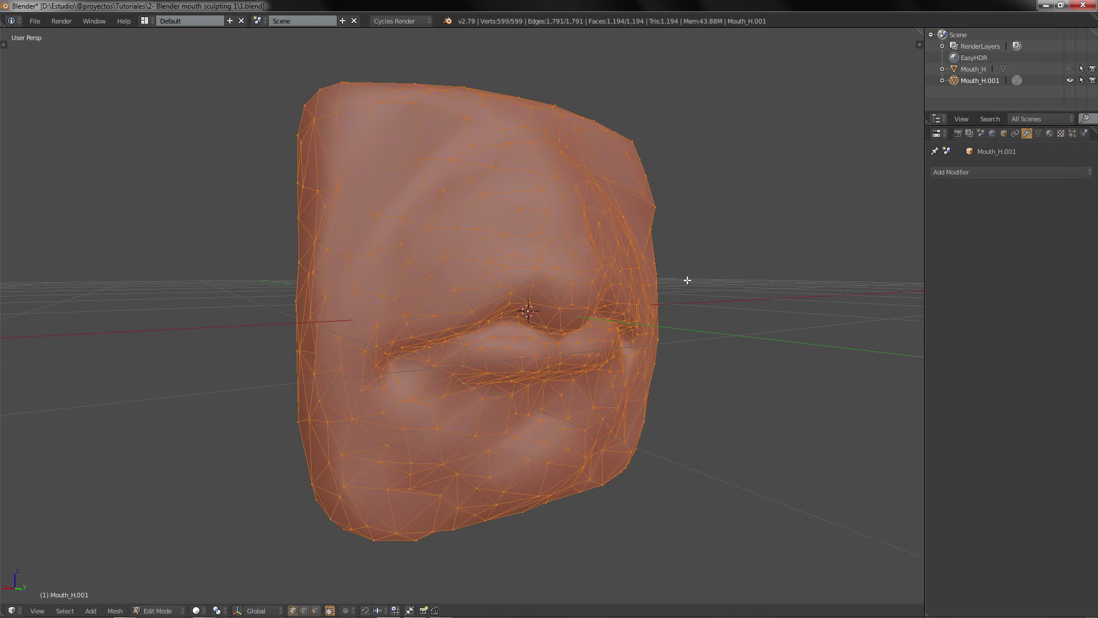
{"action": "key", "text": "u"}
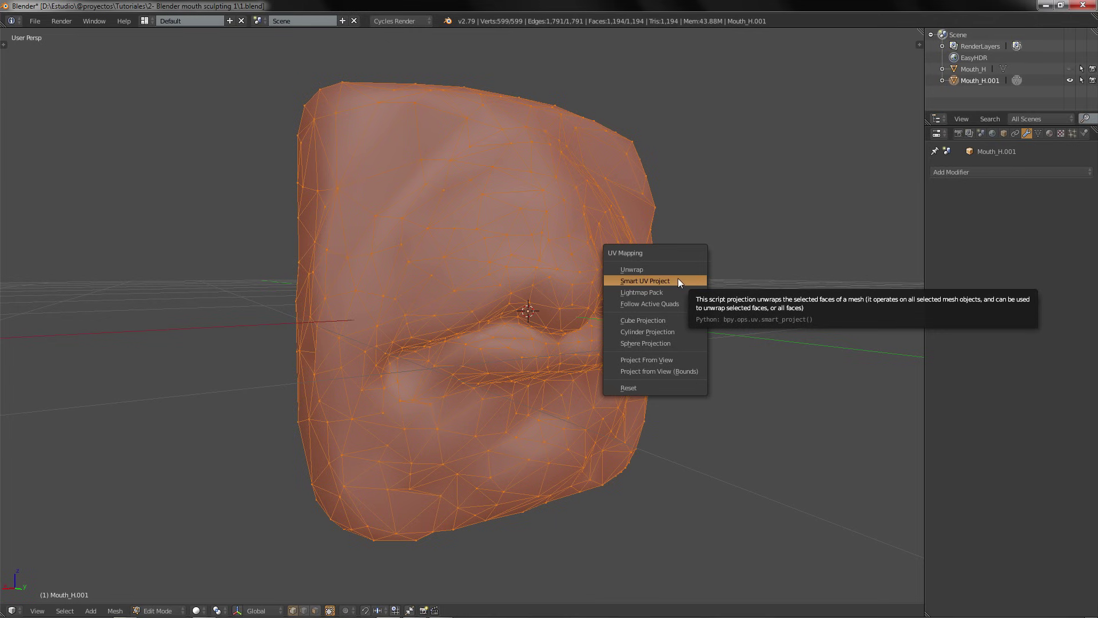
{"action": "left_click", "coordinate": [678, 281]}
{"action": "left_click", "coordinate": [678, 366]}
{"action": "middle_click_drag", "start_coordinate": [679, 366], "coordinate": [661, 290]}
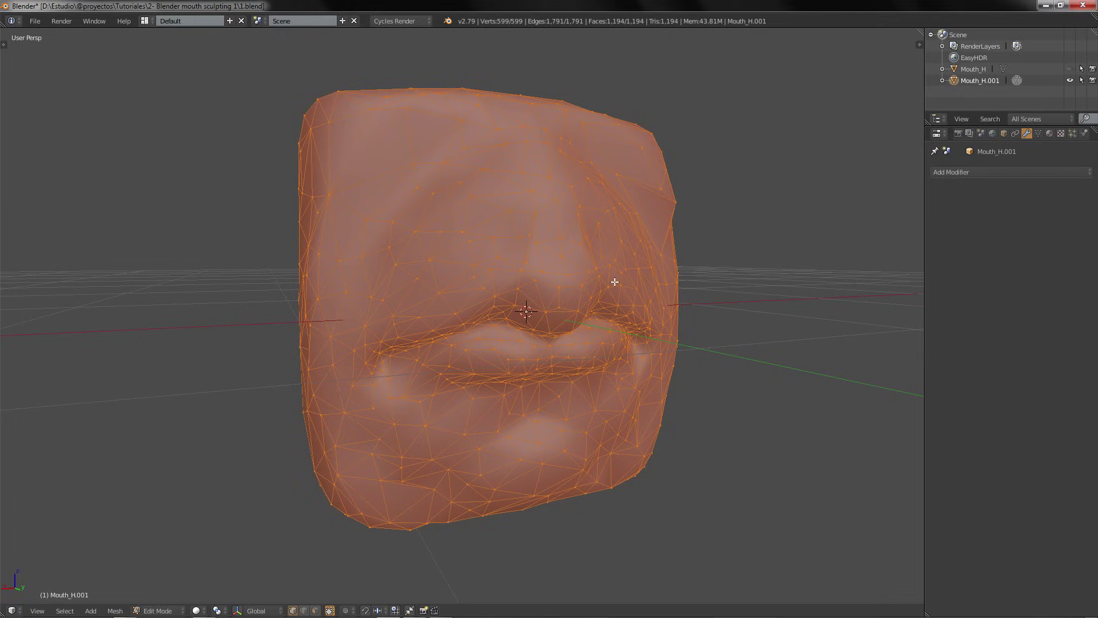
{"action": "key", "text": "a"}
{"action": "middle_click_drag", "start_coordinate": [492, 231], "coordinate": [515, 240]}
{"action": "key", "text": "Tab"}
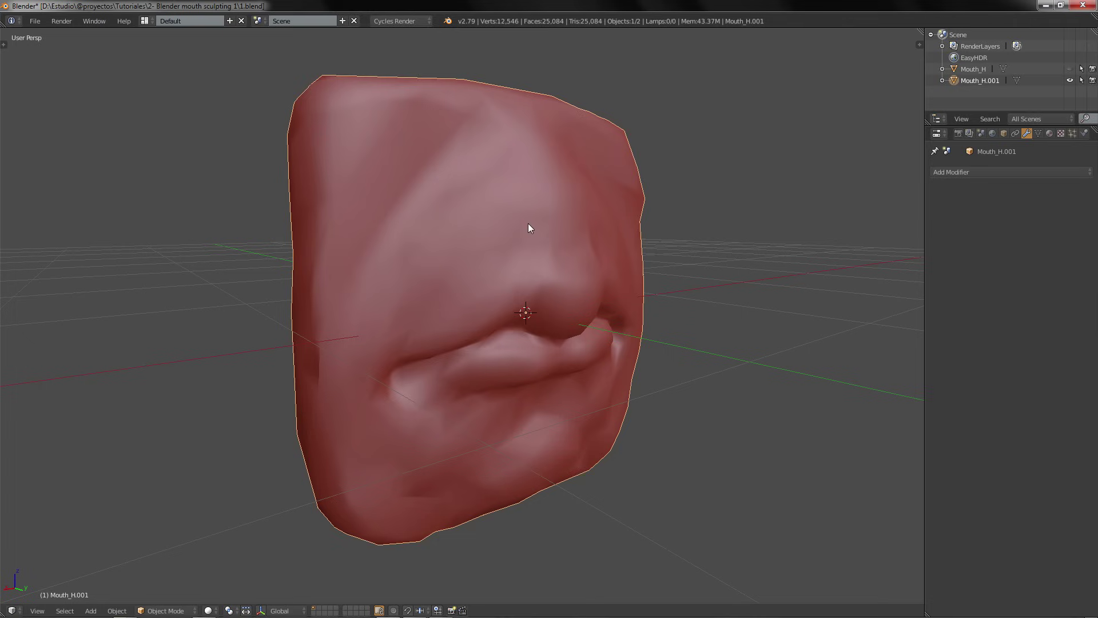
Export the low-poly copy as a Wavefront OBJ named mouth_low.obj
{"action": "left_click", "coordinate": [37, 25]}
{"action": "mouse_move", "coordinate": [63, 250]}
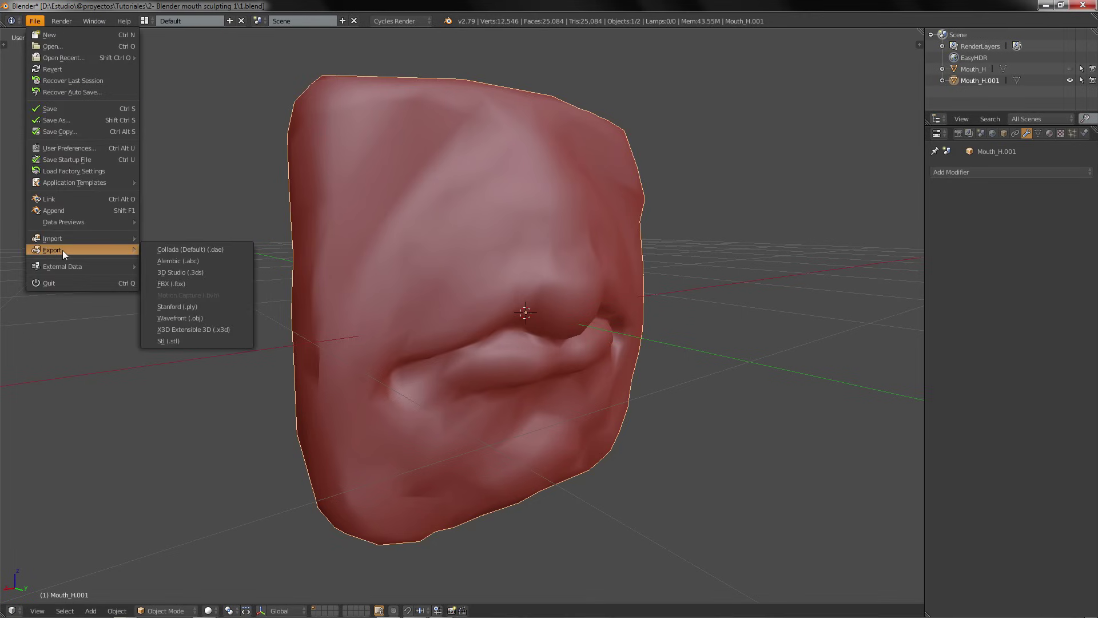
{"action": "left_click", "coordinate": [202, 320]}
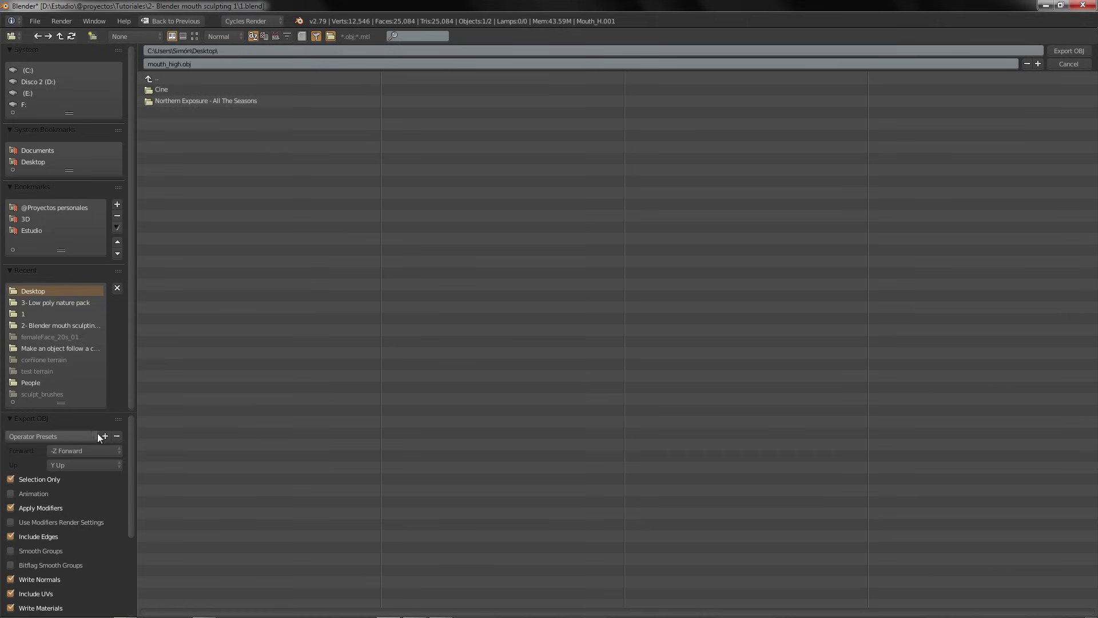
{"action": "left_click", "coordinate": [181, 64]}
{"action": "key", "text": "BackSpace"}
{"action": "key", "text": "BackSpace"}
{"action": "key", "text": "BackSpace"}
{"action": "key", "text": "BackSpace"}
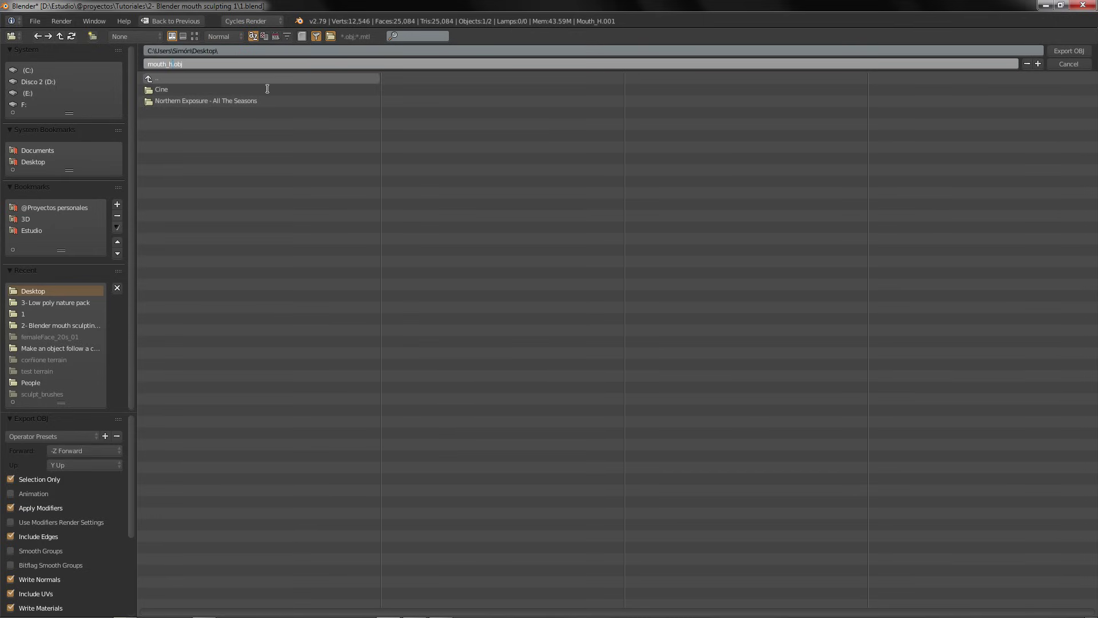
{"action": "type", "text": "low"}
{"action": "left_click", "coordinate": [1074, 53]}
{"action": "left_click", "coordinate": [1071, 50]}
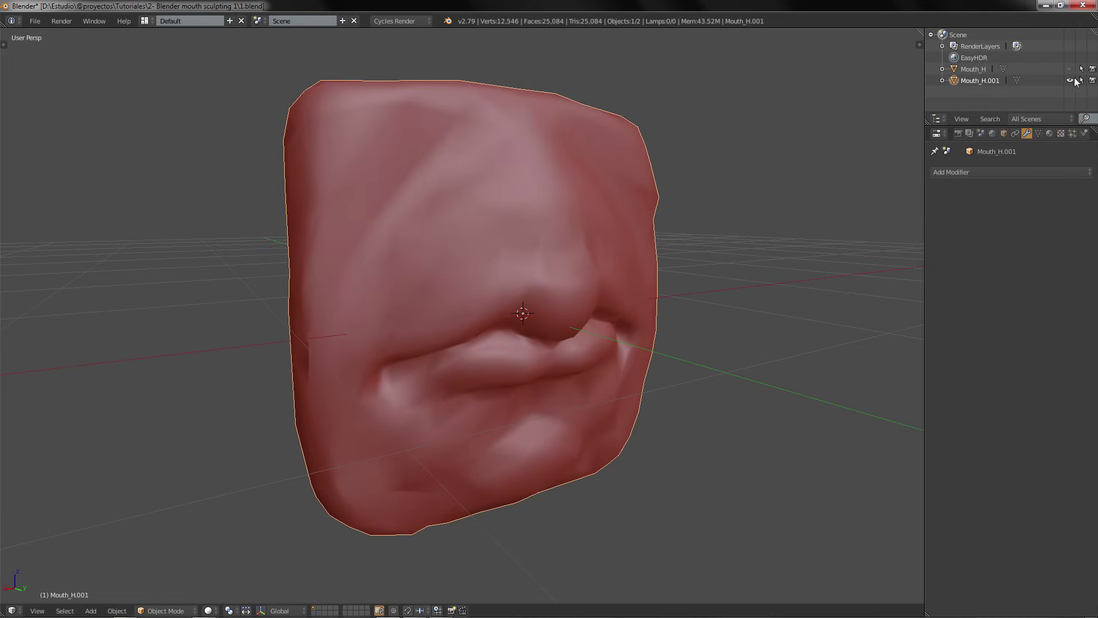
Hide Mouth_H.001, then show Mouth_H and make it the only selected object
{"action": "left_click", "coordinate": [1069, 81]}
{"action": "left_click", "coordinate": [1070, 68]}
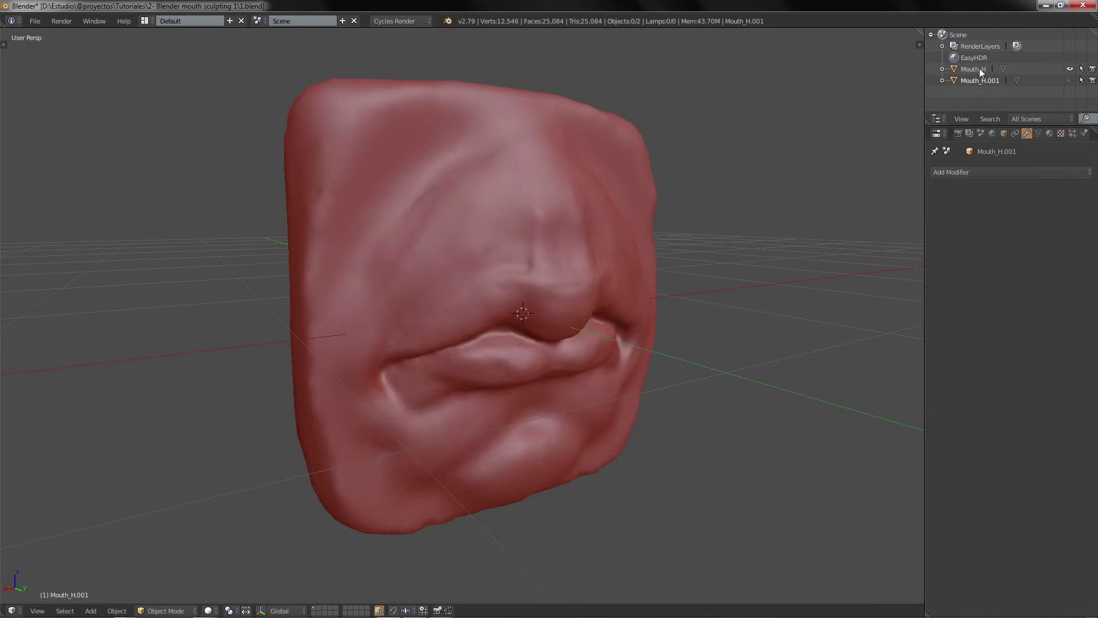
{"action": "left_click", "coordinate": [980, 69]}
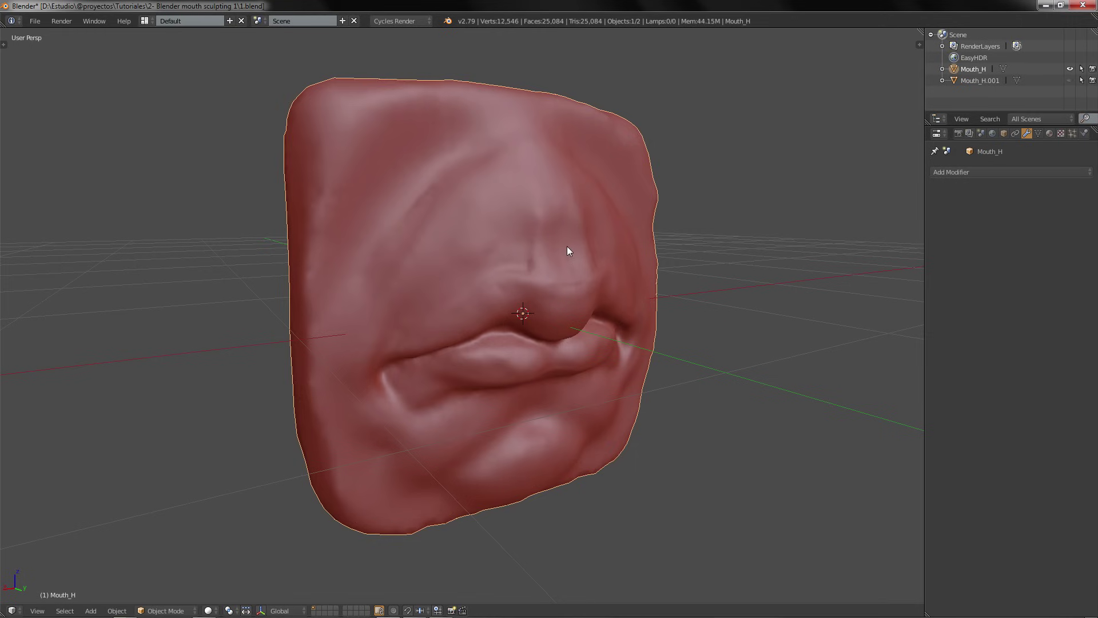
Export Mouth_H as a Wavefront OBJ named mouth_high.obj
{"action": "left_click", "coordinate": [35, 21]}
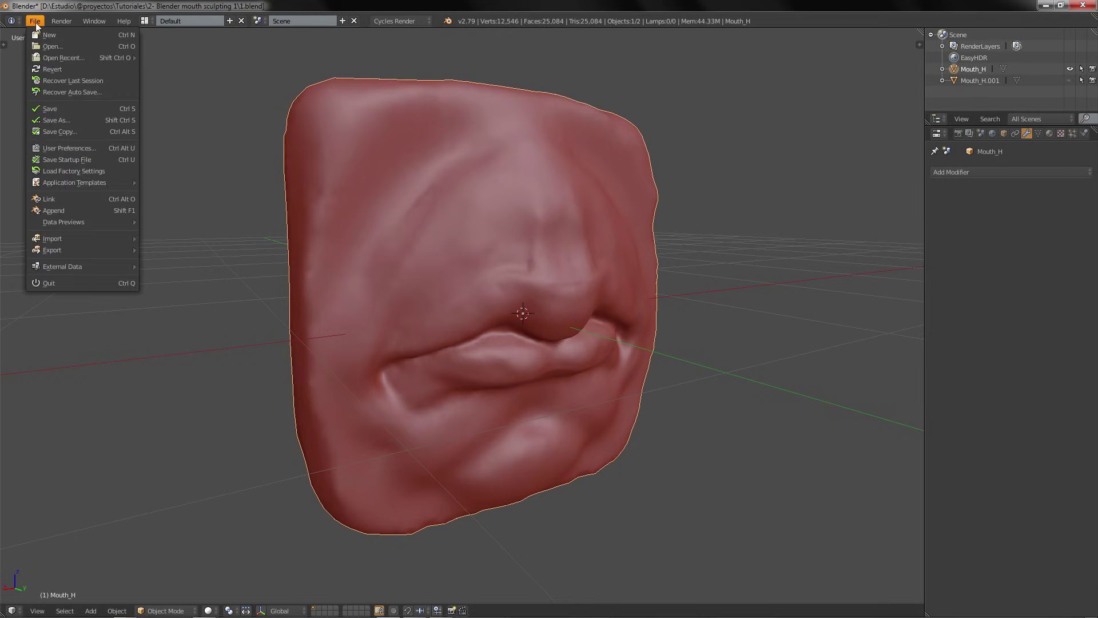
{"action": "mouse_move", "coordinate": [85, 247]}
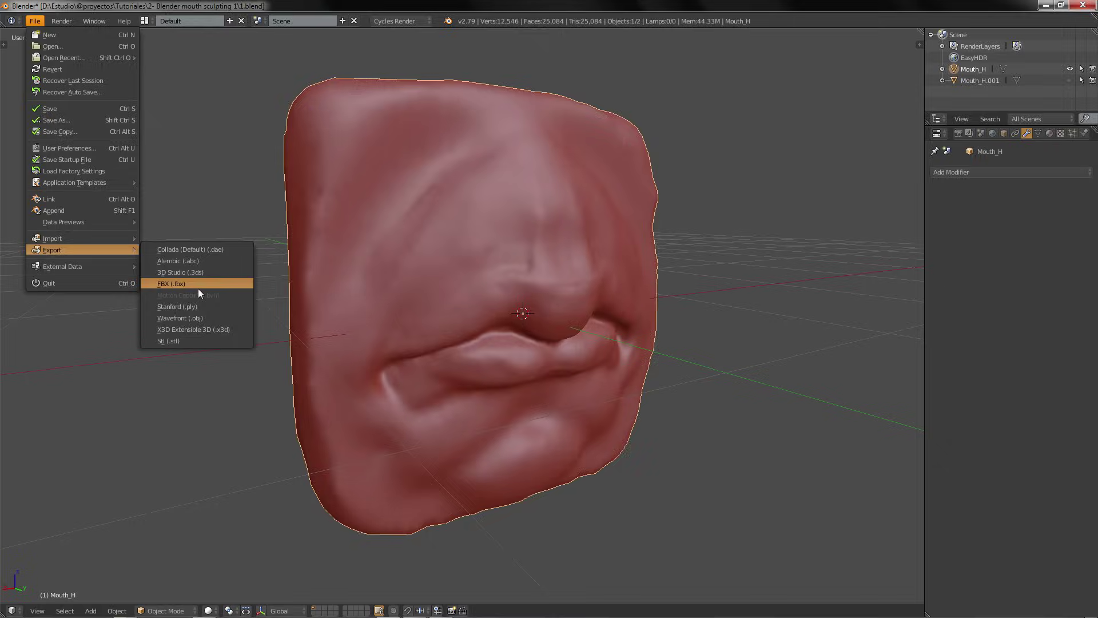
{"action": "left_click", "coordinate": [199, 318]}
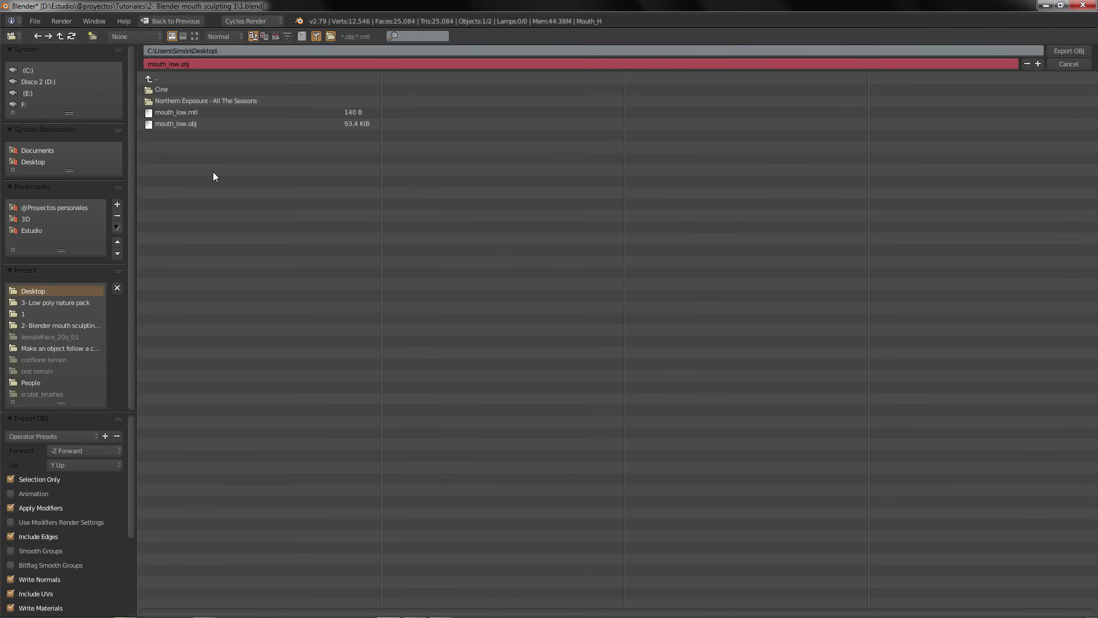
{"action": "left_click", "coordinate": [180, 64]}
{"action": "key", "text": "BackSpace"}
{"action": "key", "text": "BackSpace"}
{"action": "key", "text": "BackSpace"}
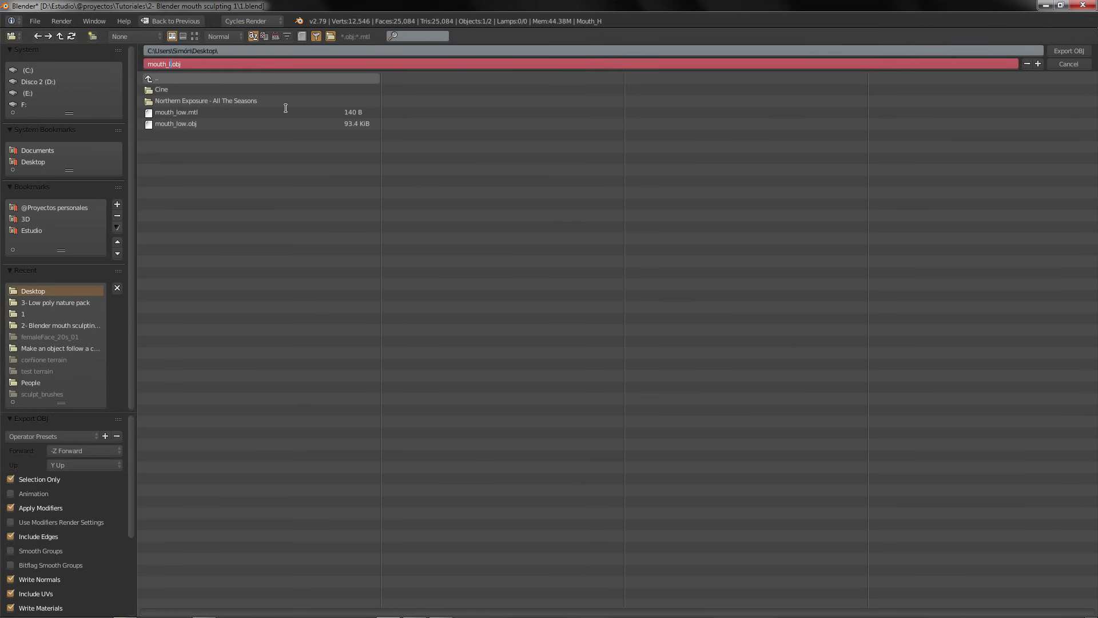
{"action": "type", "text": "high"}
{"action": "left_click", "coordinate": [1061, 50]}
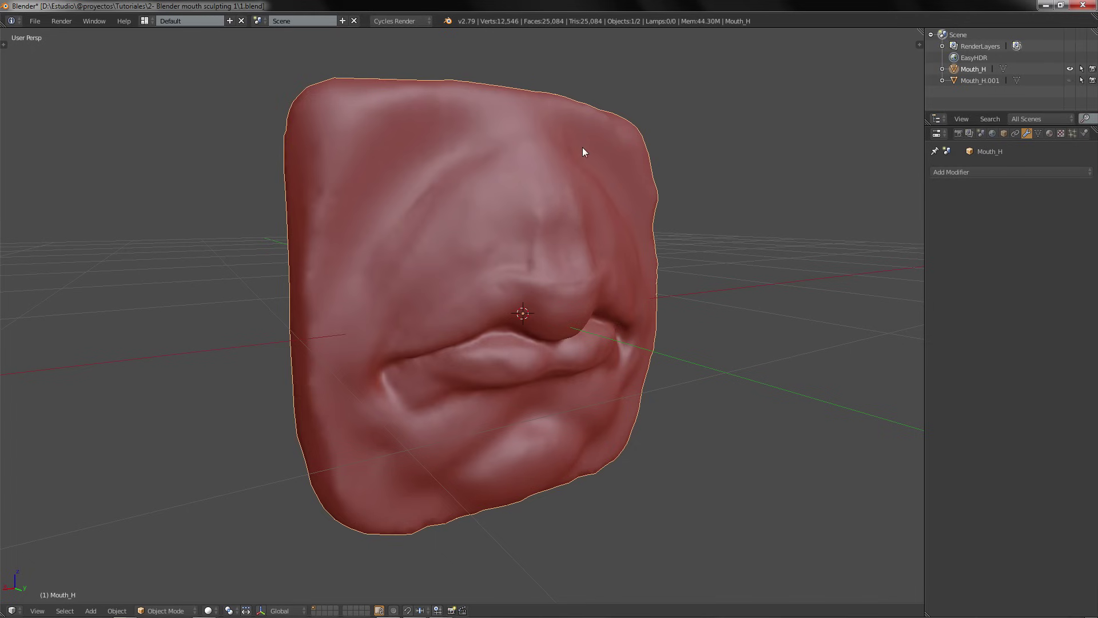
{"action": "middle_click_drag", "start_coordinate": [583, 146], "coordinate": [507, 305]}
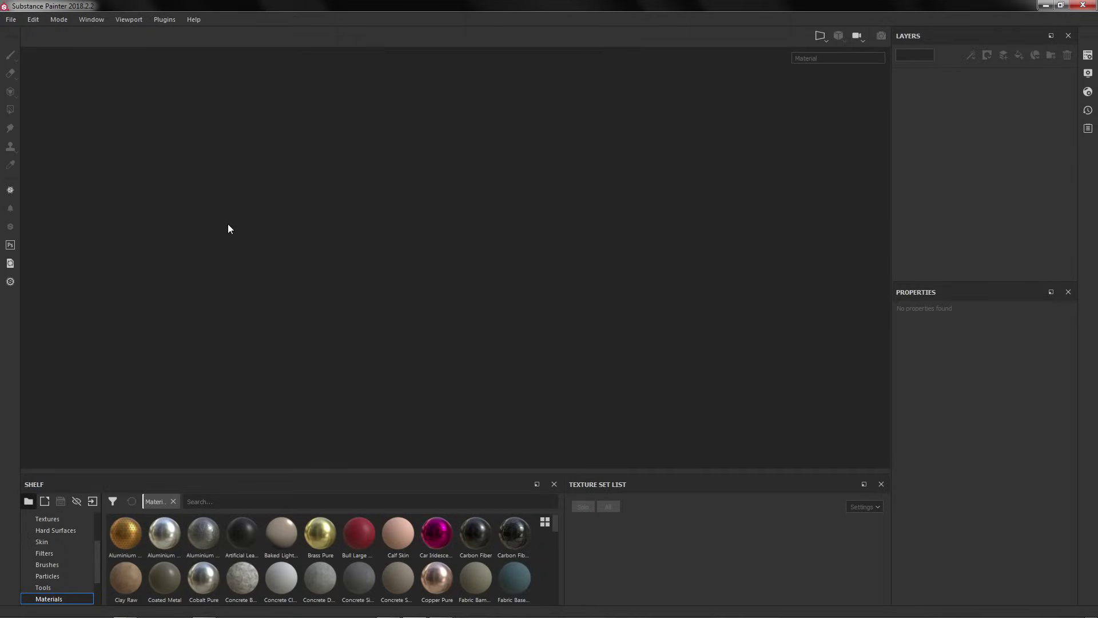
Create a new project with the Unity 5 template, mouth_low.obj mesh, and 2048 document resolution
{"action": "left_click", "coordinate": [11, 20]}
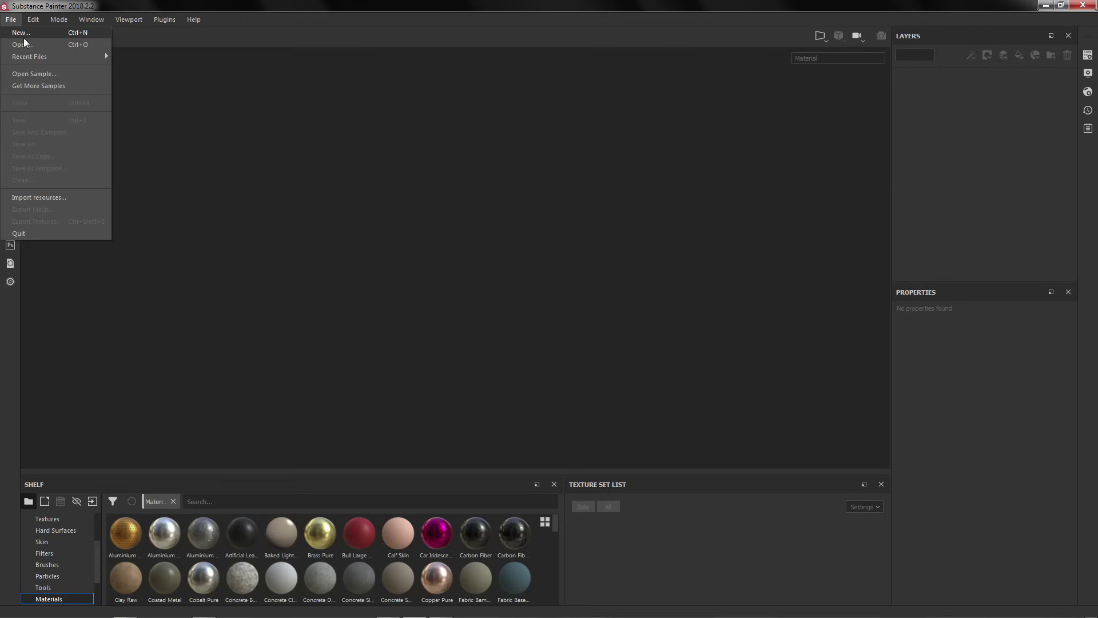
{"action": "left_click", "coordinate": [21, 33]}
{"action": "left_click", "coordinate": [467, 182]}
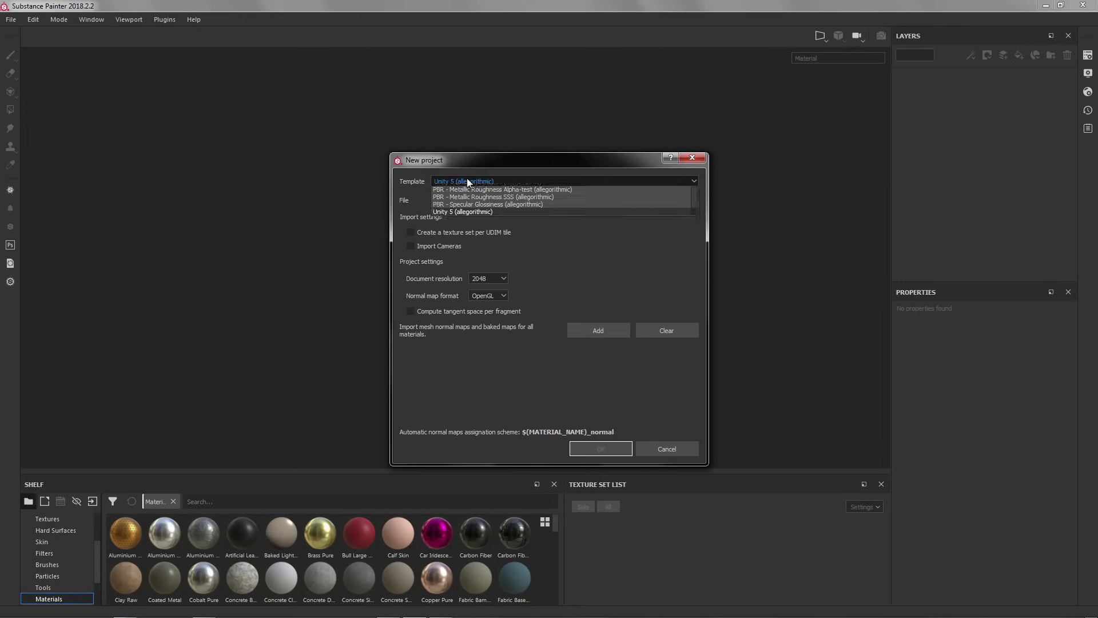
{"action": "left_click", "coordinate": [467, 180]}
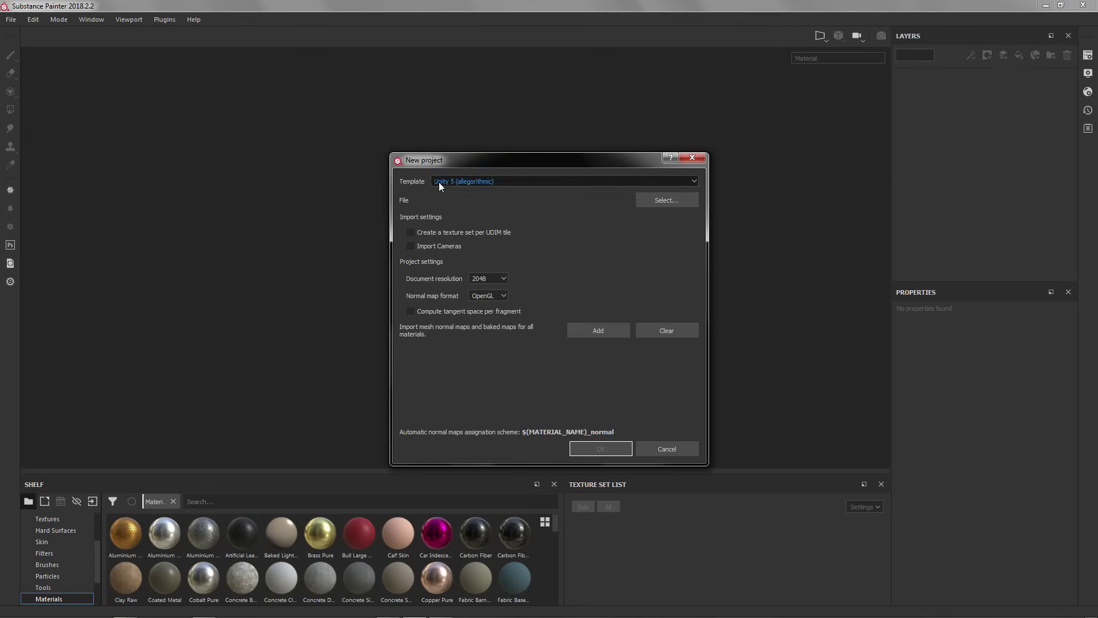
{"action": "left_click", "coordinate": [676, 197]}
{"action": "left_click", "coordinate": [717, 352]}
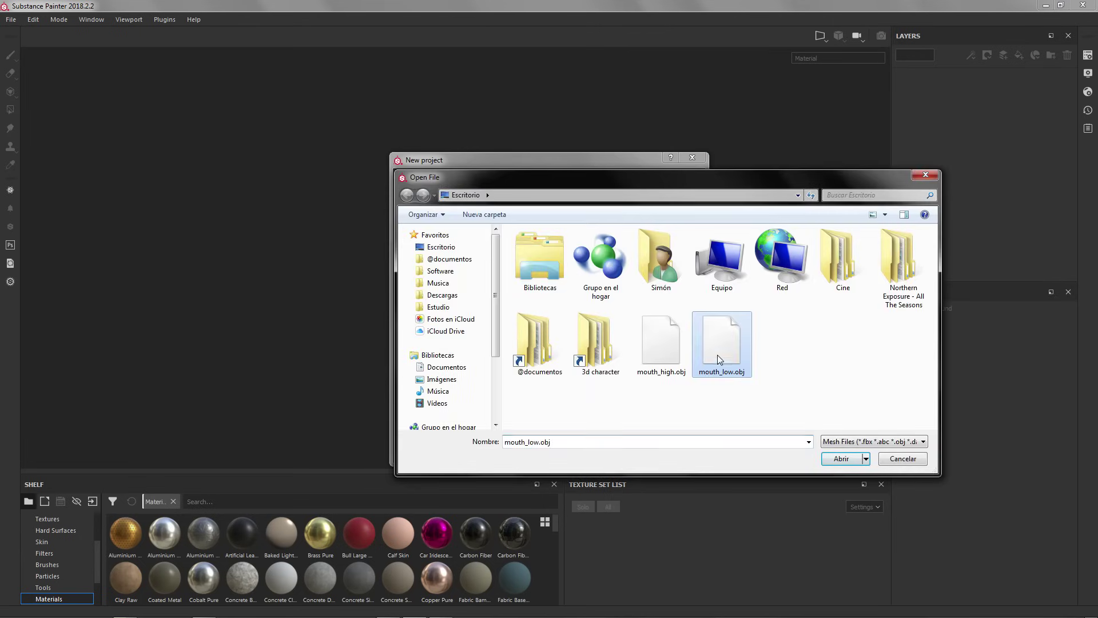
{"action": "left_click", "coordinate": [849, 458]}
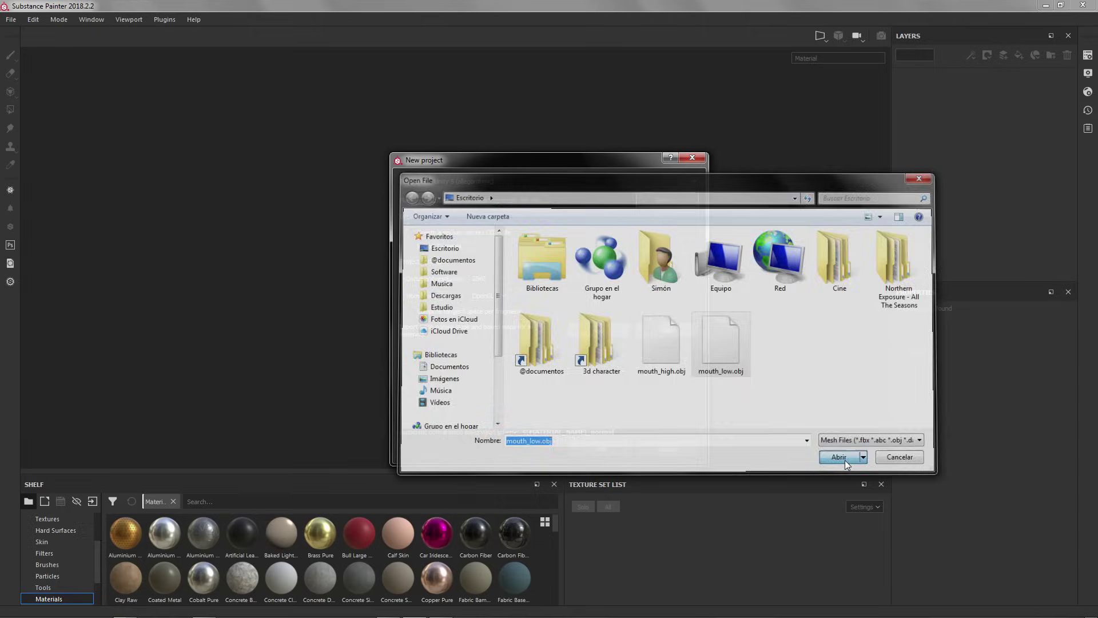
{"action": "left_click", "coordinate": [503, 279]}
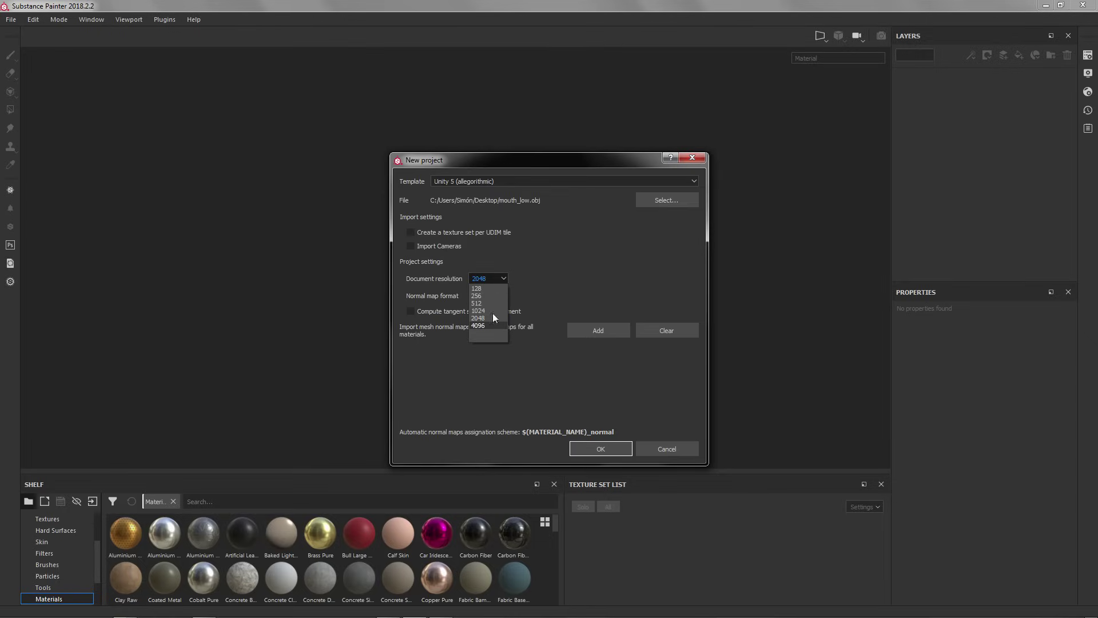
{"action": "left_click", "coordinate": [541, 296]}
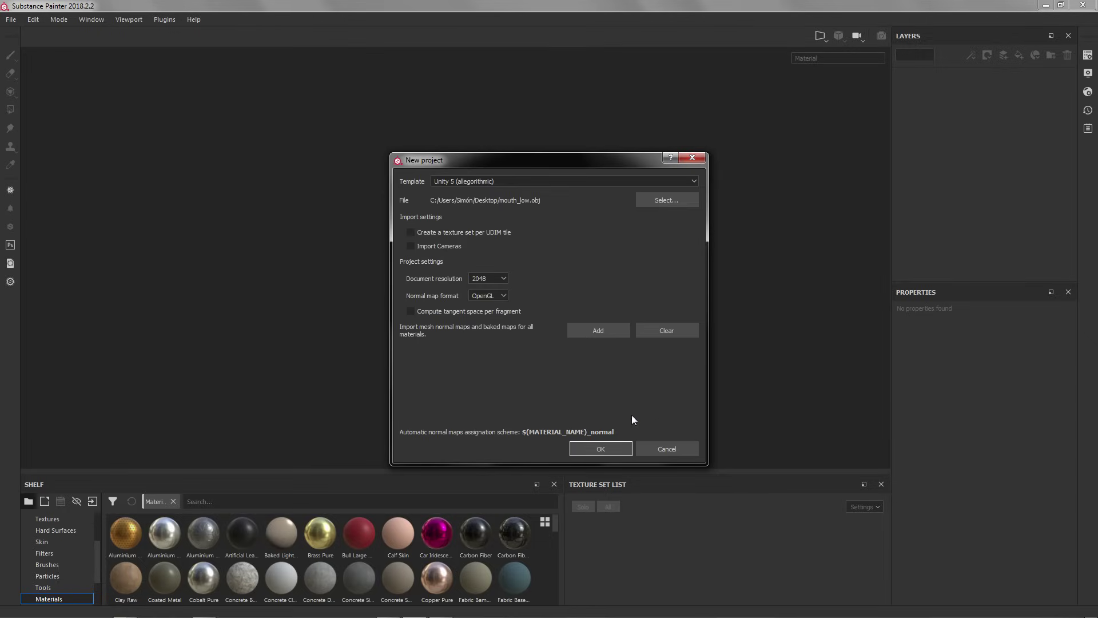
{"action": "left_click", "coordinate": [605, 447]}
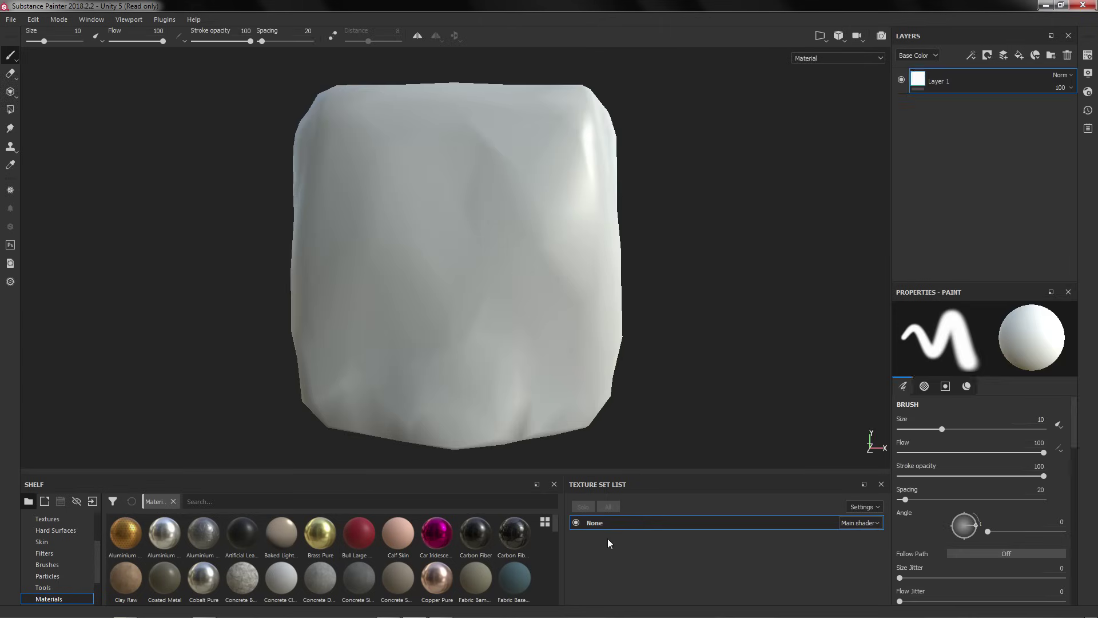
{"action": "left_click_drag", "start_coordinate": [721, 183], "coordinate": [141, 198], "text": "alt"}
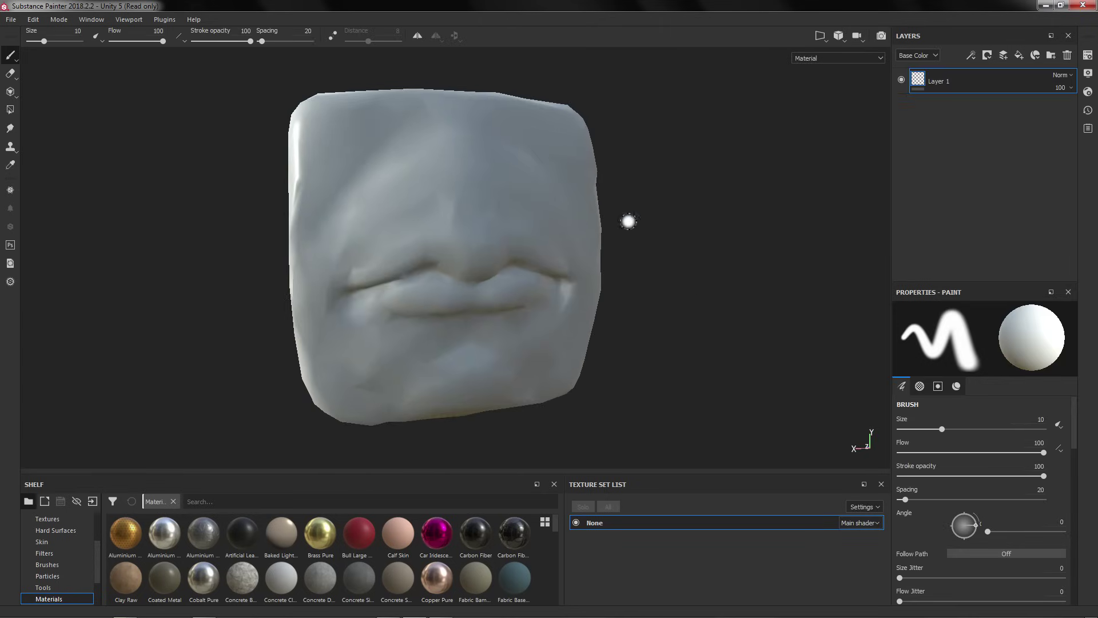
{"action": "mouse_move", "coordinate": [627, 220]}
{"action": "right_mouse_down", "text": "shift"}
{"action": "mouse_move", "coordinate": [675, 211]}
{"action": "mouse_move", "coordinate": [645, 216]}
{"action": "right_mouse_up", "text": "shift"}
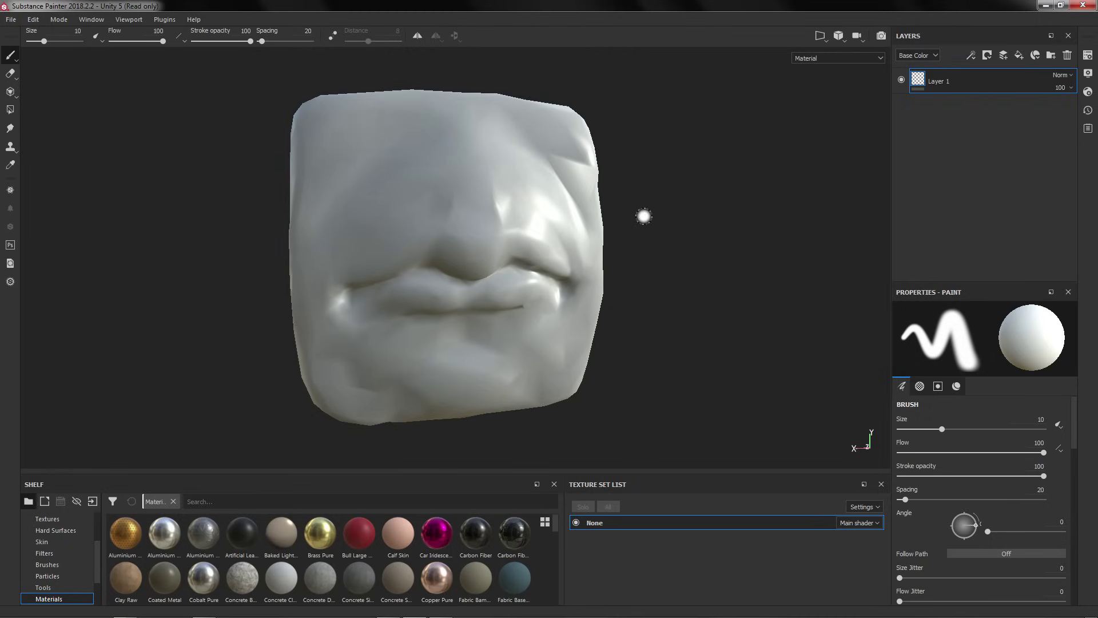
Bake the mesh maps with mouth_high.obj added as the high-definition mesh
{"action": "left_click", "coordinate": [1090, 60]}
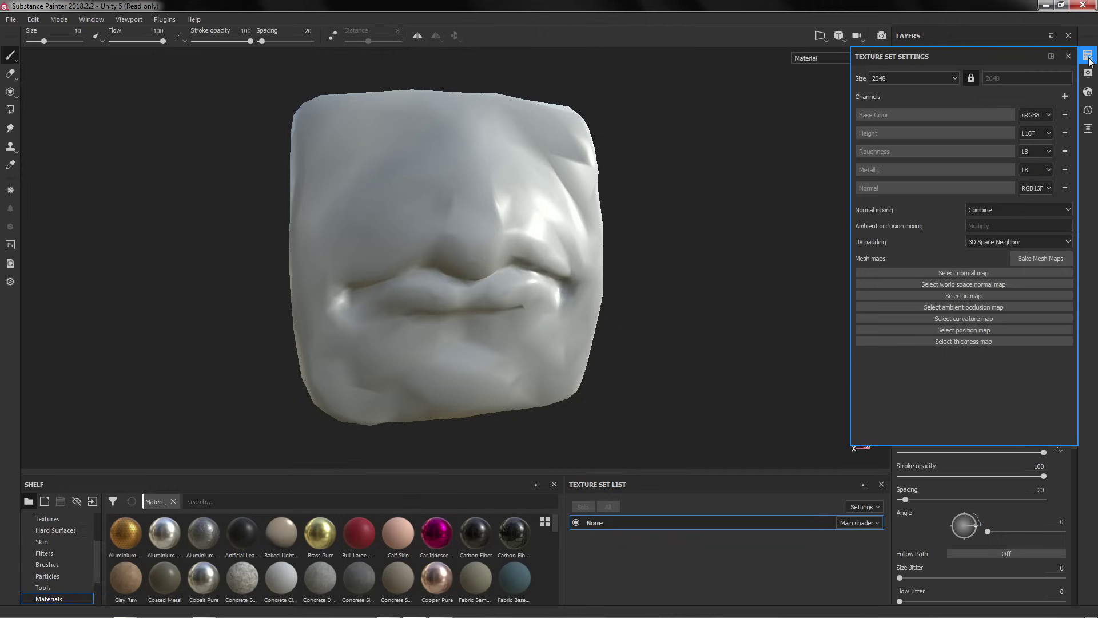
{"action": "left_click", "coordinate": [1059, 261]}
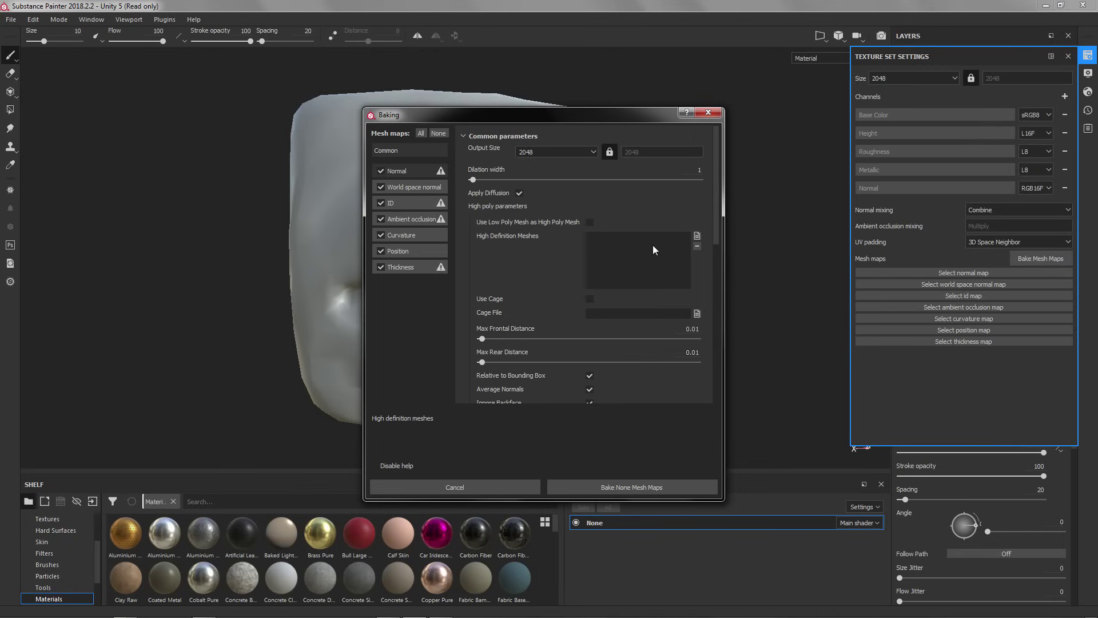
{"action": "left_click", "coordinate": [697, 235]}
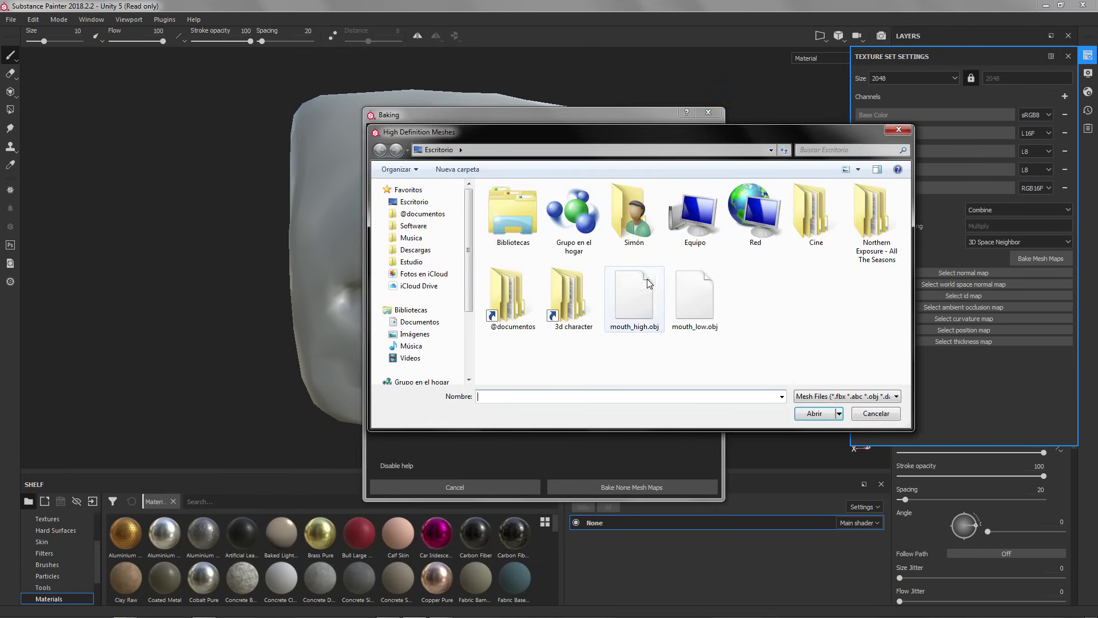
{"action": "left_click", "coordinate": [634, 297]}
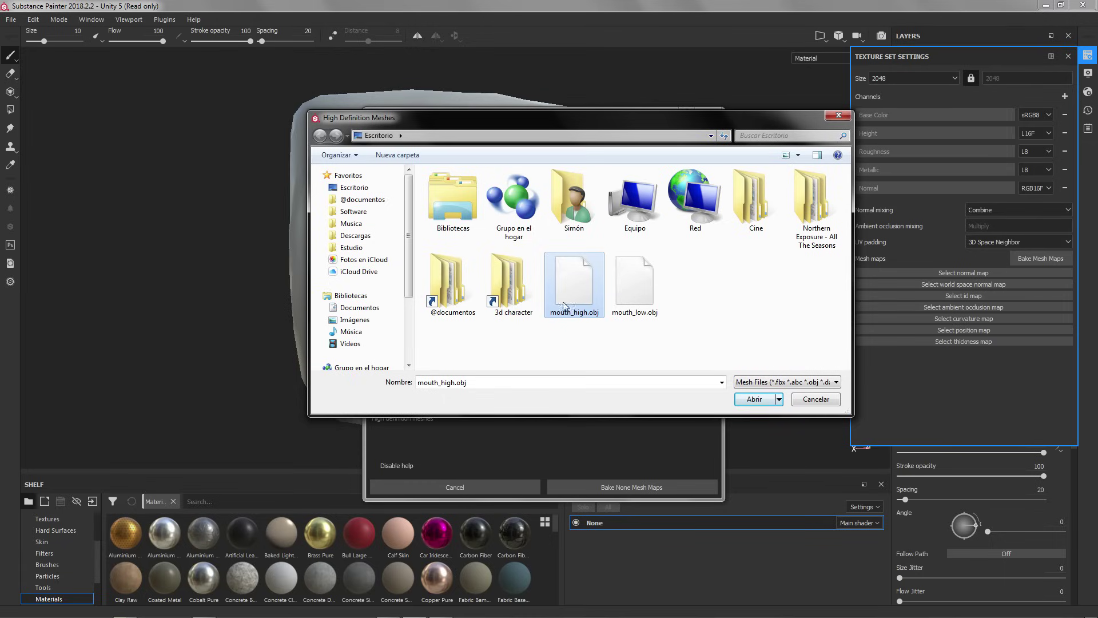
{"action": "left_click", "coordinate": [754, 399]}
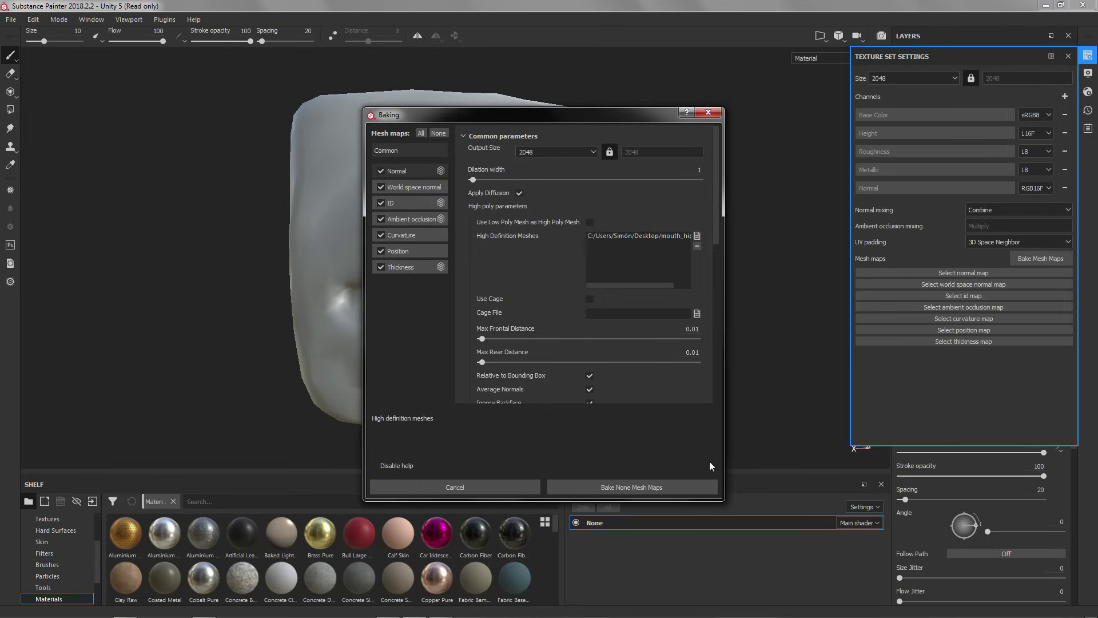
{"action": "left_click", "coordinate": [637, 488]}
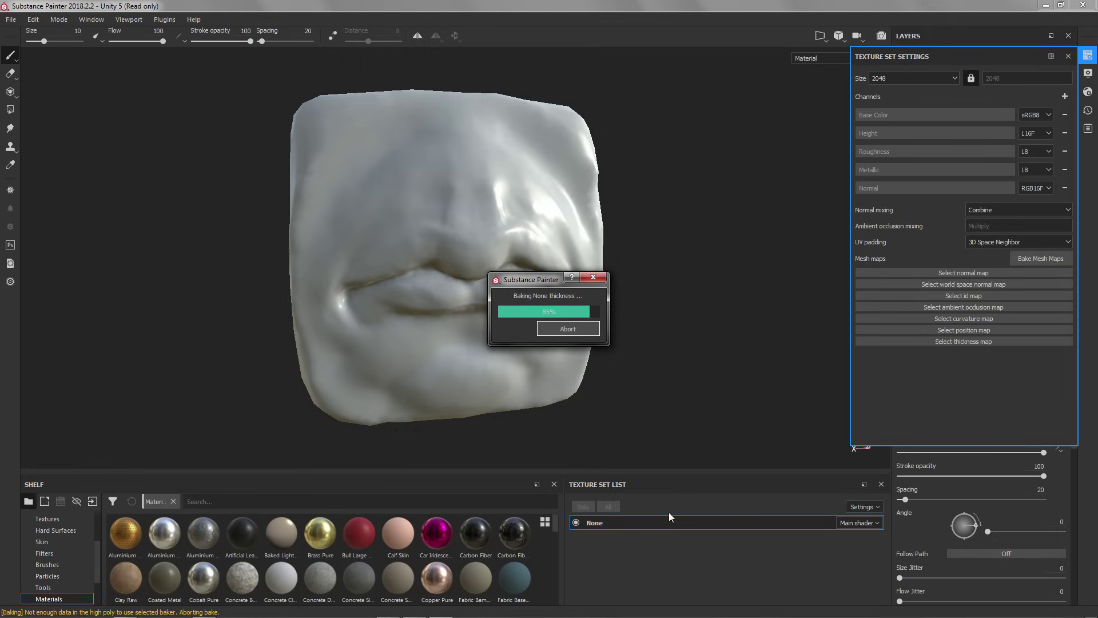
Close Texture Set Settings, try the Bone Stylized smart material on the mouth, then delete it
{"action": "left_click", "coordinate": [1068, 56]}
{"action": "left_click_drag", "start_coordinate": [664, 201], "coordinate": [393, 191], "text": "alt"}
{"action": "middle_click_drag", "start_coordinate": [392, 191], "coordinate": [455, 208], "text": "alt"}
{"action": "middle_click_drag", "start_coordinate": [533, 247], "coordinate": [550, 250], "text": "alt"}
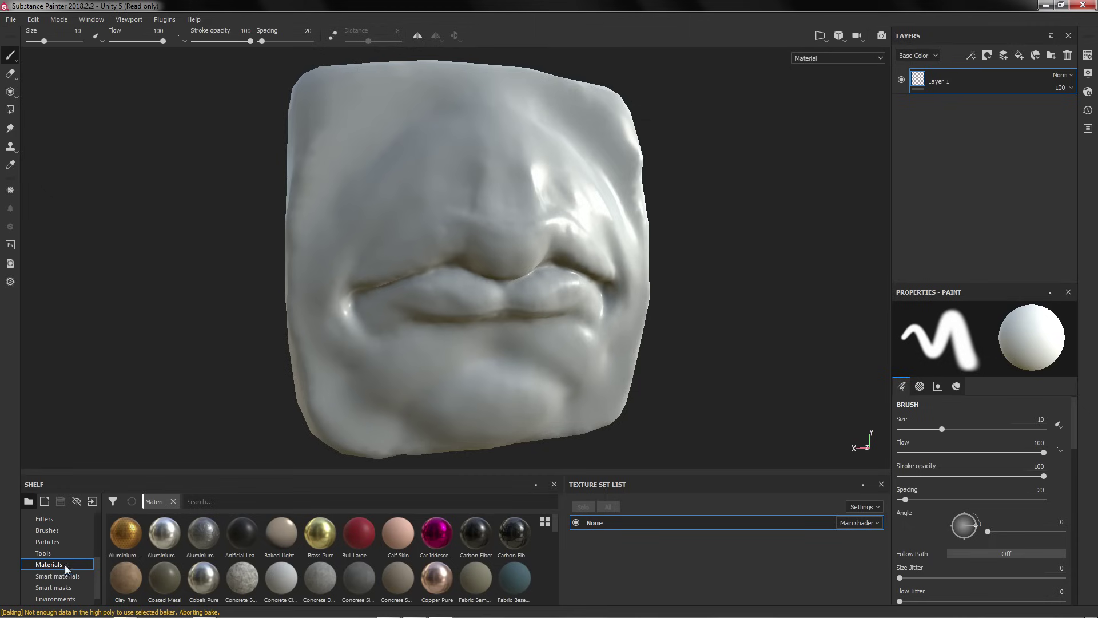
{"action": "left_click", "coordinate": [57, 576]}
{"action": "left_click_drag", "start_coordinate": [242, 533], "coordinate": [473, 310]}
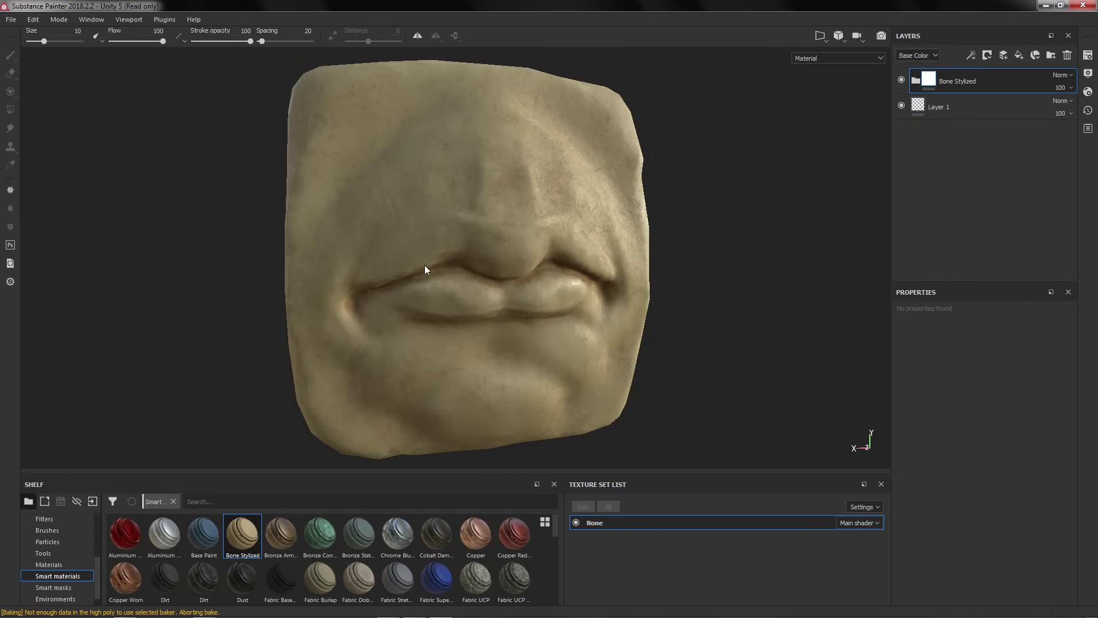
{"action": "left_click_drag", "start_coordinate": [425, 265], "coordinate": [441, 222], "text": "alt"}
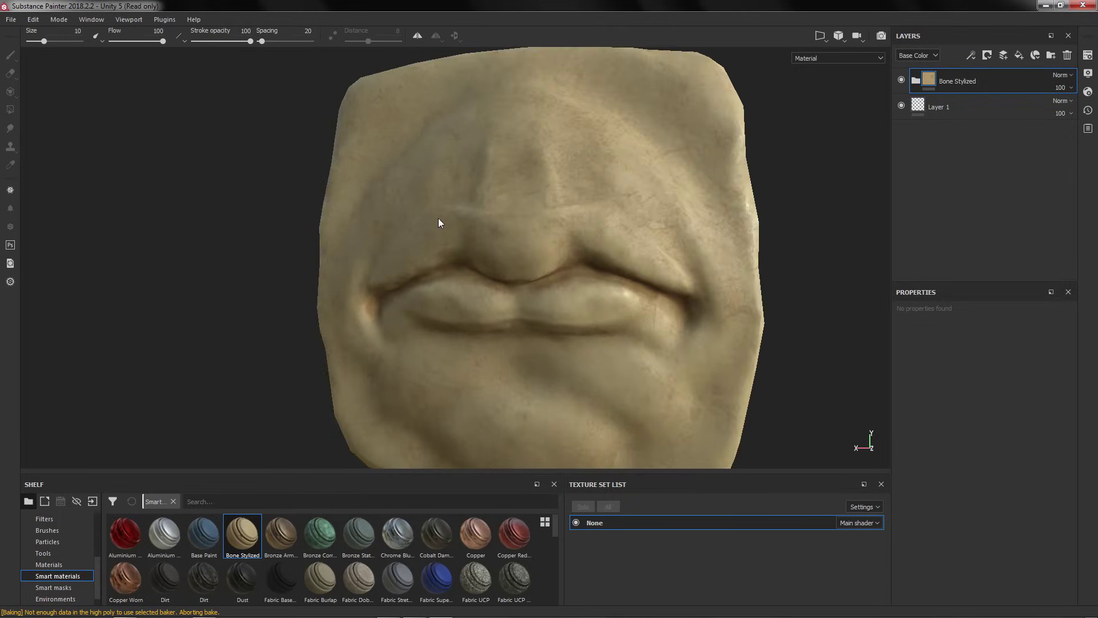
{"action": "scroll", "coordinate": [528, 198], "scroll_direction": "down", "scroll_amount": 6}
{"action": "right_click_drag", "start_coordinate": [418, 299], "coordinate": [586, 256], "text": "alt"}
{"action": "left_click", "coordinate": [1067, 55]}
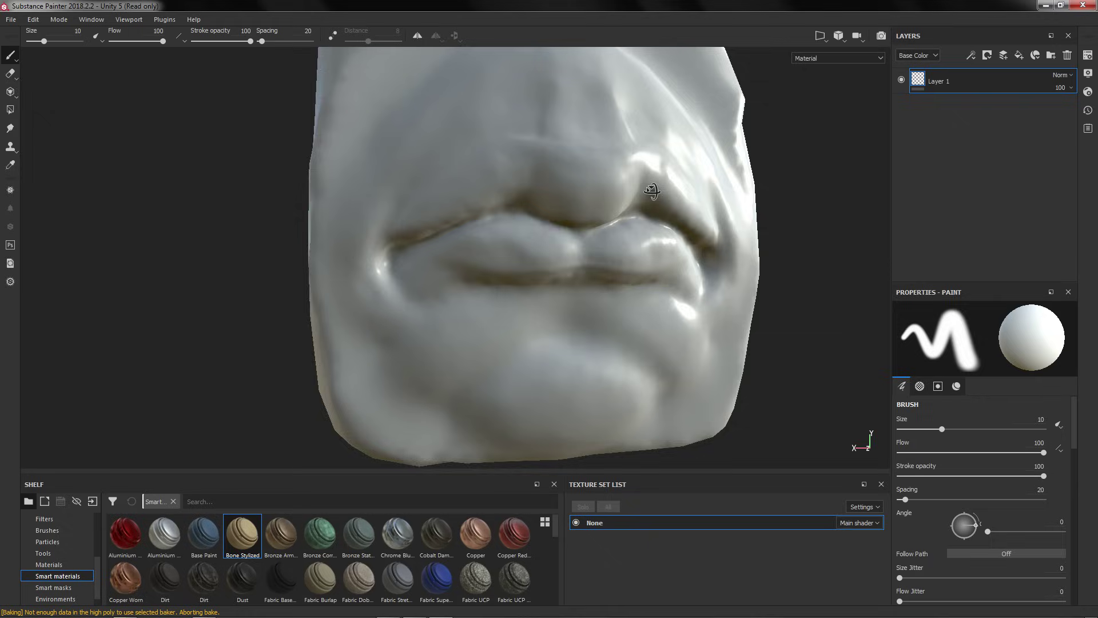
Add a fill layer and set its base colour to a dull red
{"action": "left_click", "coordinate": [1019, 55]}
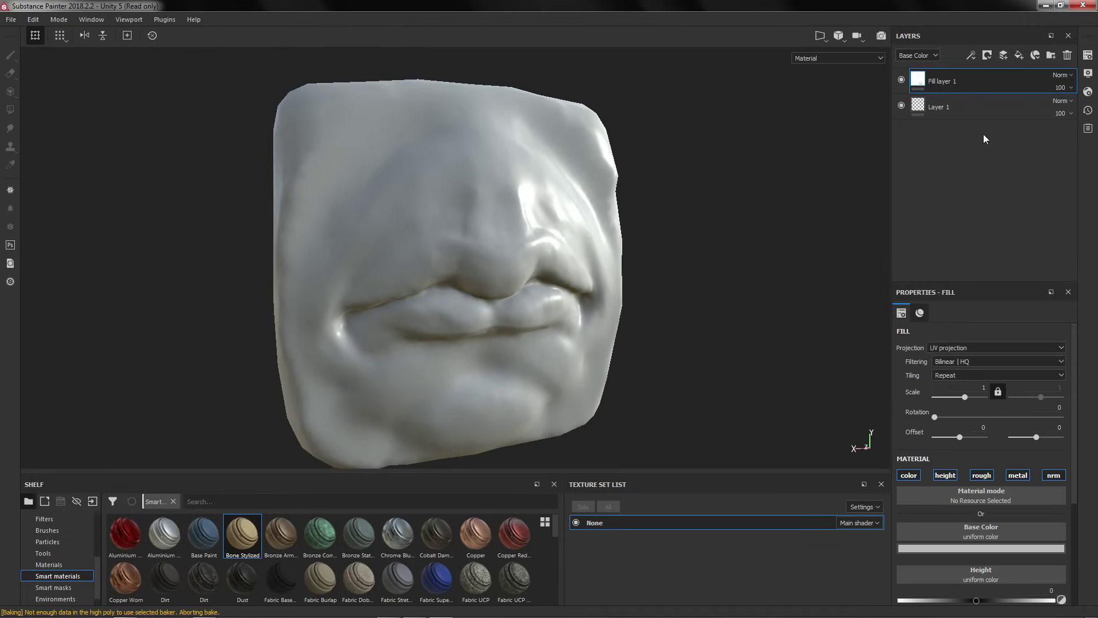
{"action": "left_click", "coordinate": [965, 544]}
{"action": "left_click", "coordinate": [1000, 451]}
{"action": "left_click", "coordinate": [1024, 424]}
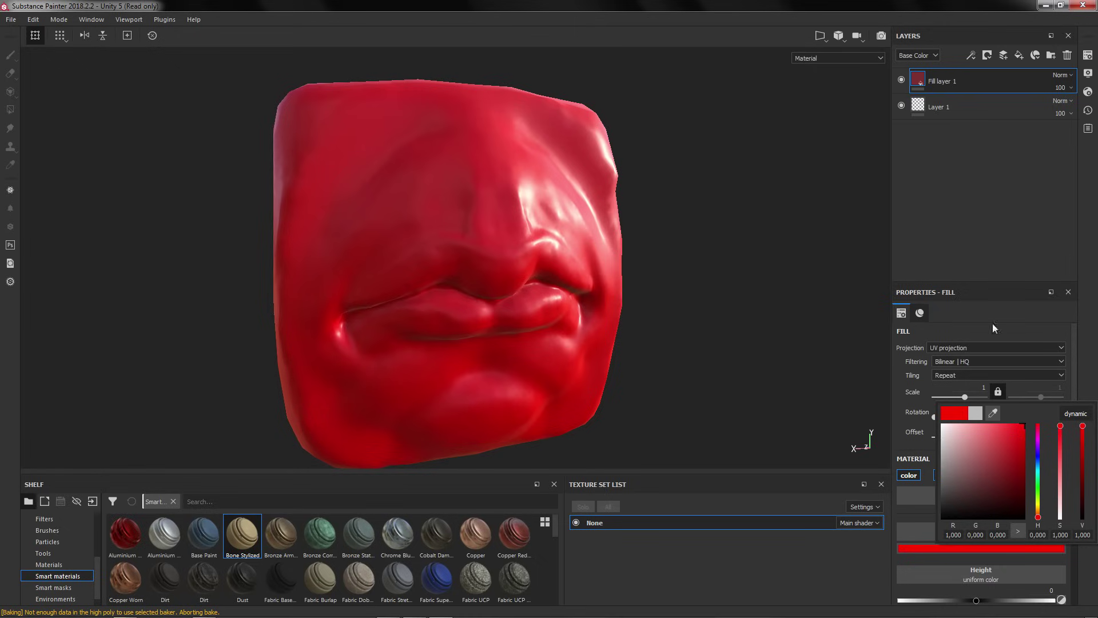
{"action": "left_click", "coordinate": [1008, 447]}
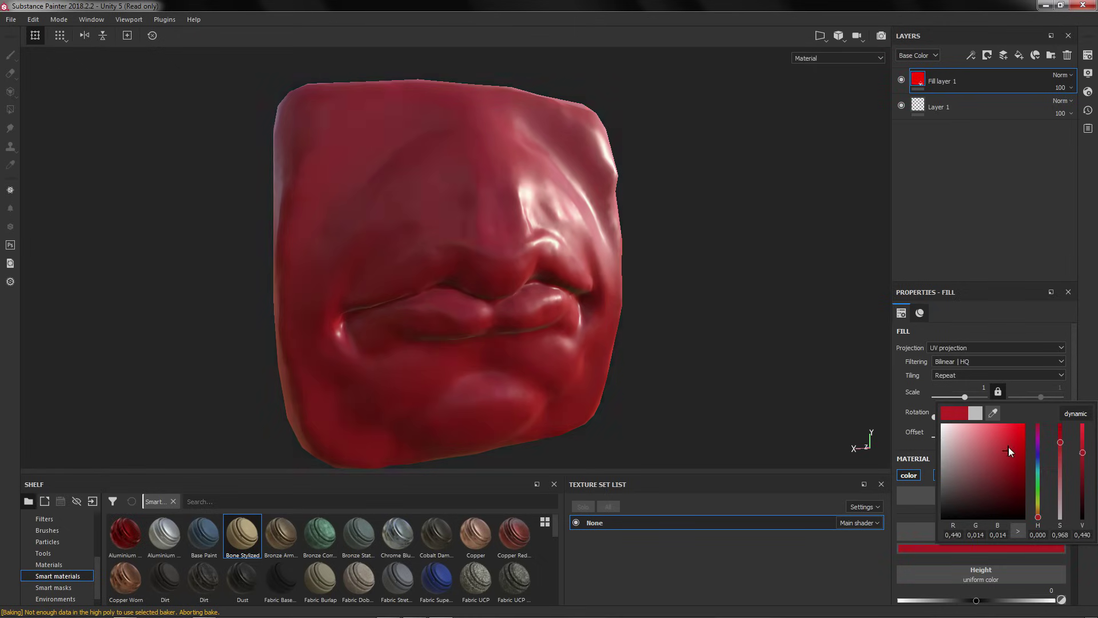
Give the fill layer a black mask with a fill effect using Grunge Map 015
{"action": "right_click", "coordinate": [945, 82]}
{"action": "left_click", "coordinate": [983, 99]}
{"action": "left_click", "coordinate": [971, 55]}
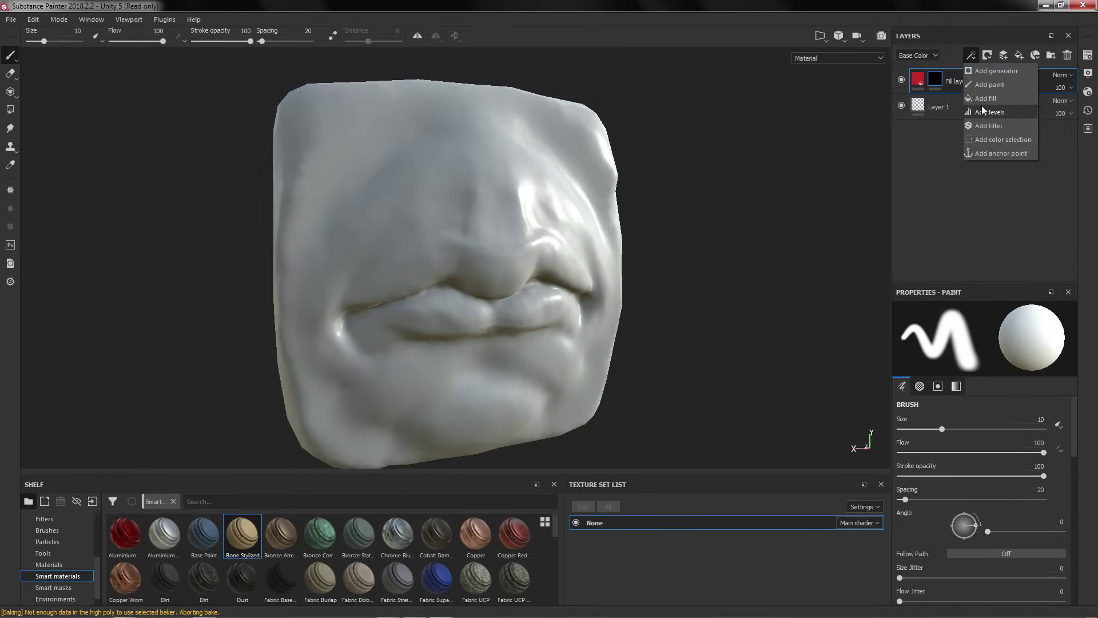
{"action": "left_click", "coordinate": [983, 96]}
{"action": "left_click", "coordinate": [982, 474]}
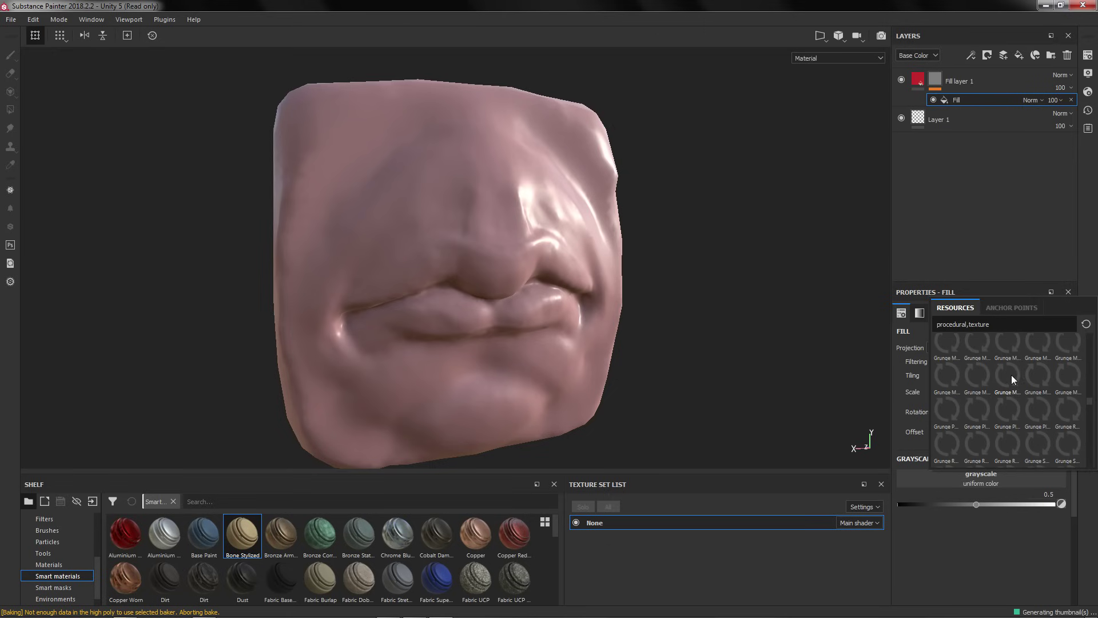
{"action": "left_click", "coordinate": [1012, 375]}
{"action": "scroll", "coordinate": [572, 415], "scroll_direction": "up", "scroll_amount": 2}
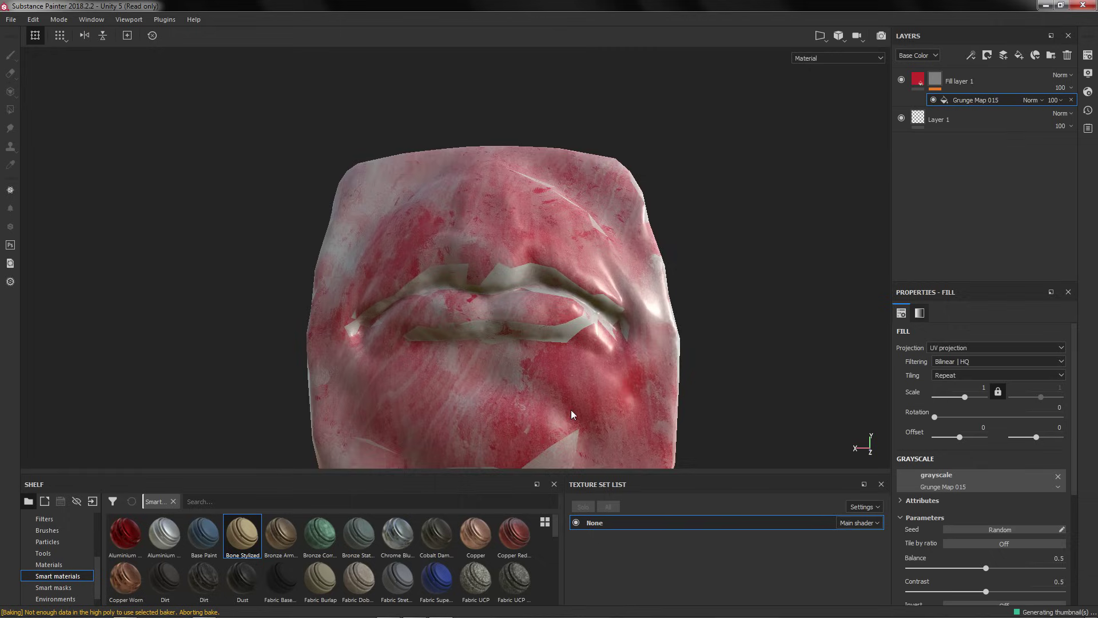
{"action": "left_click_drag", "start_coordinate": [572, 415], "coordinate": [561, 266], "text": "alt"}
{"action": "scroll", "coordinate": [533, 300], "scroll_direction": "up", "scroll_amount": 3}
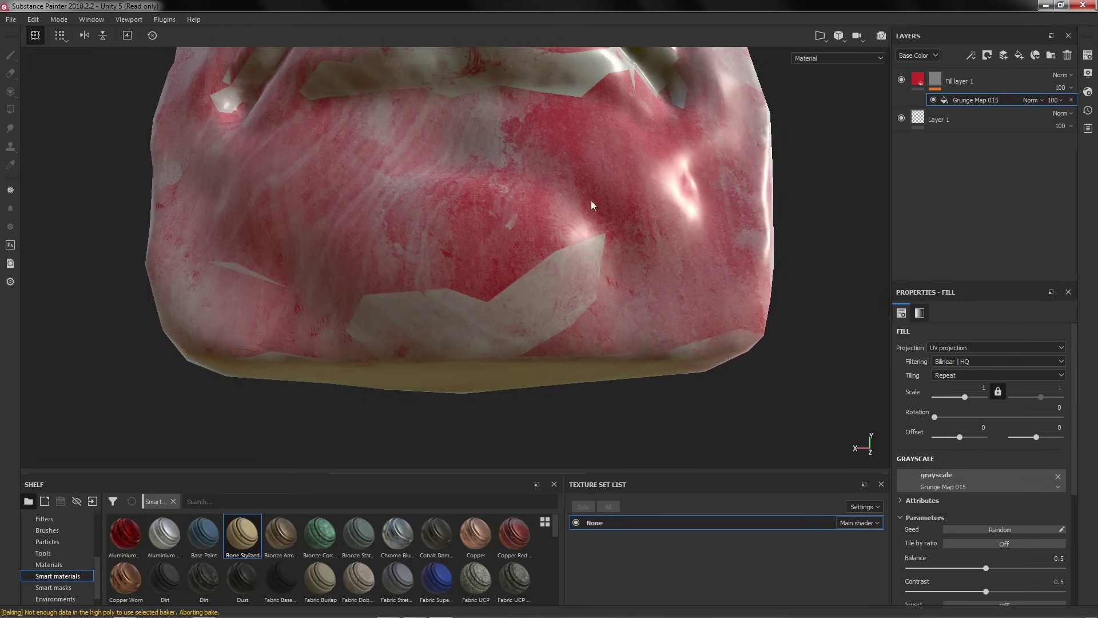
{"action": "left_click_drag", "start_coordinate": [591, 200], "coordinate": [591, 342], "text": "alt"}
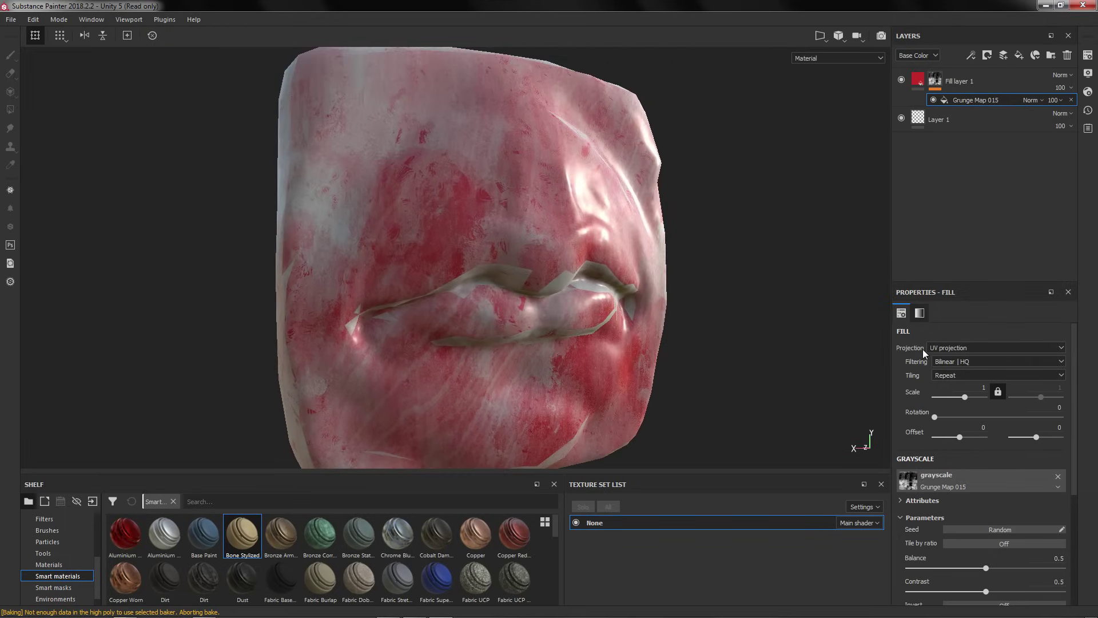
{"action": "left_click", "coordinate": [966, 347]}
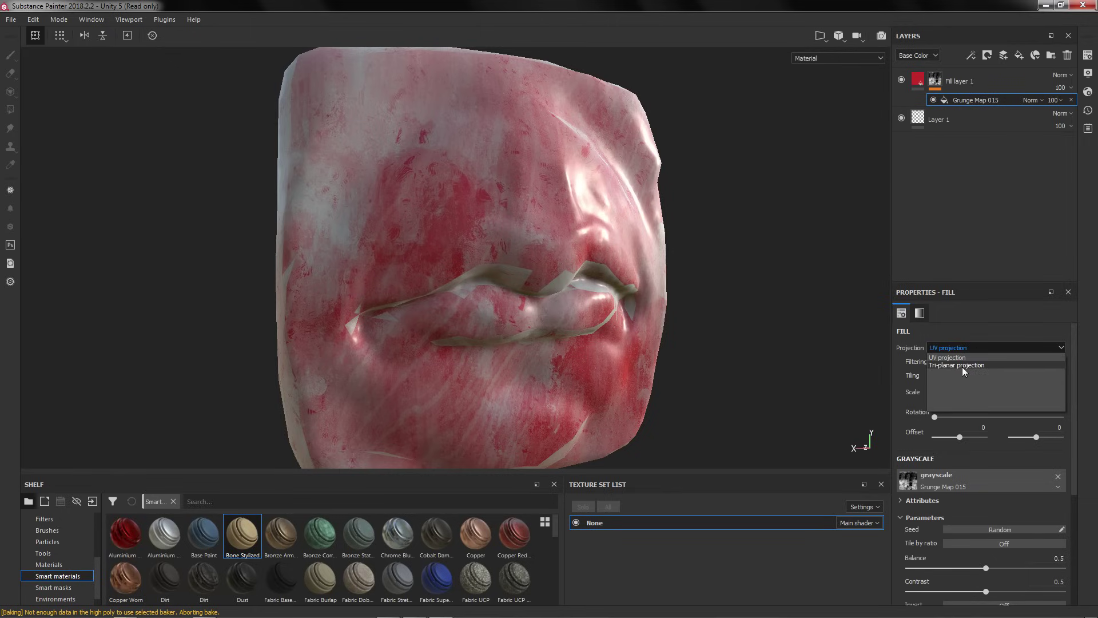
Switch the mask fill's projection to Tri-planar
{"action": "left_click", "coordinate": [963, 367]}
{"action": "left_click_drag", "start_coordinate": [809, 326], "coordinate": [680, 222], "text": "alt"}
{"action": "middle_click_drag", "start_coordinate": [637, 268], "coordinate": [612, 238], "text": "alt"}
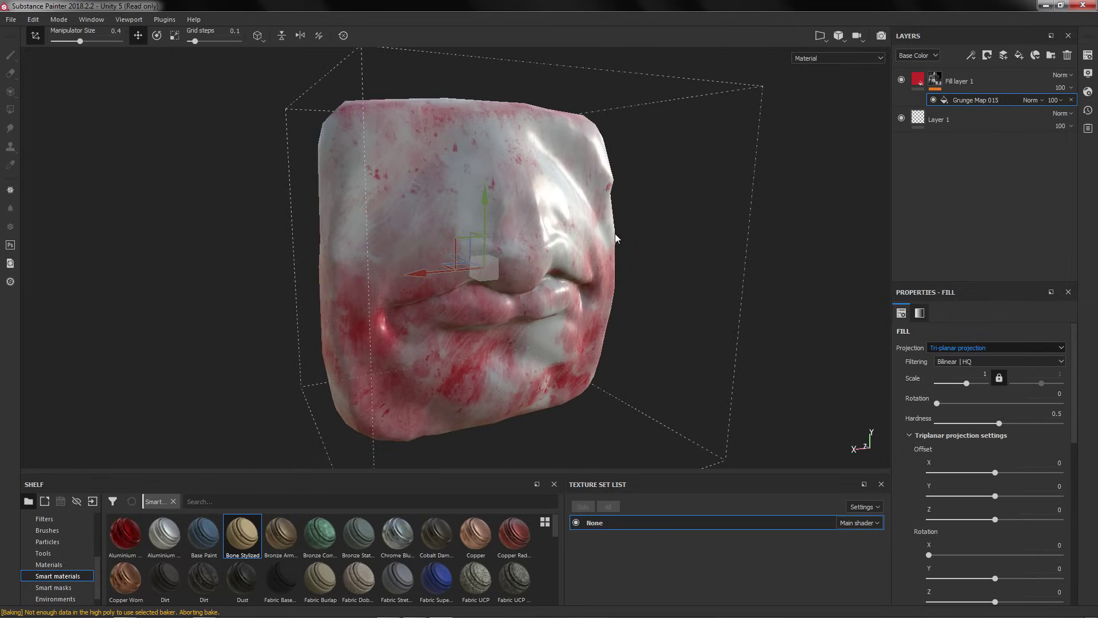
Delete Fill layer 1 and look over the plain mouth mesh from the front
{"action": "left_click", "coordinate": [990, 81]}
{"action": "left_click", "coordinate": [1067, 56]}
{"action": "left_click_drag", "start_coordinate": [461, 301], "coordinate": [474, 283], "text": "alt"}
{"action": "left_click_drag", "start_coordinate": [544, 289], "coordinate": [515, 290], "text": "alt"}
{"action": "scroll", "coordinate": [603, 220], "scroll_direction": "up", "scroll_amount": 3}
{"action": "left_click_drag", "start_coordinate": [601, 221], "coordinate": [595, 253], "text": "alt"}
Apply the Skin Feverish smart material from the Skin shelf to the mouth mesh
{"action": "scroll", "coordinate": [481, 275], "scroll_direction": "up", "scroll_amount": 2}
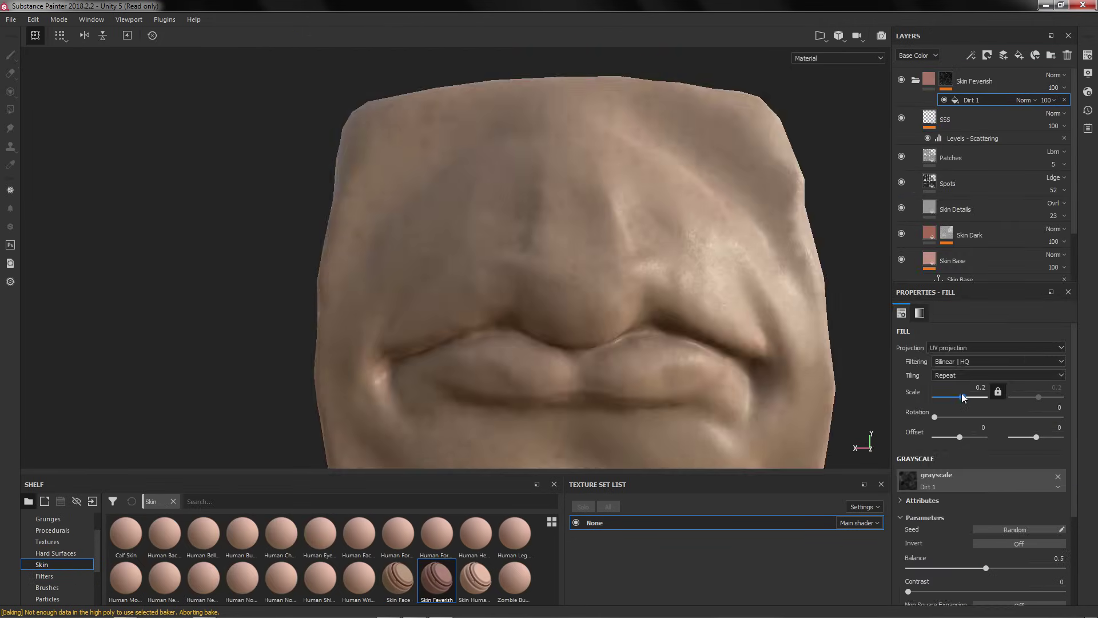
{"action": "left_click_drag", "start_coordinate": [972, 383], "coordinate": [961, 388]}
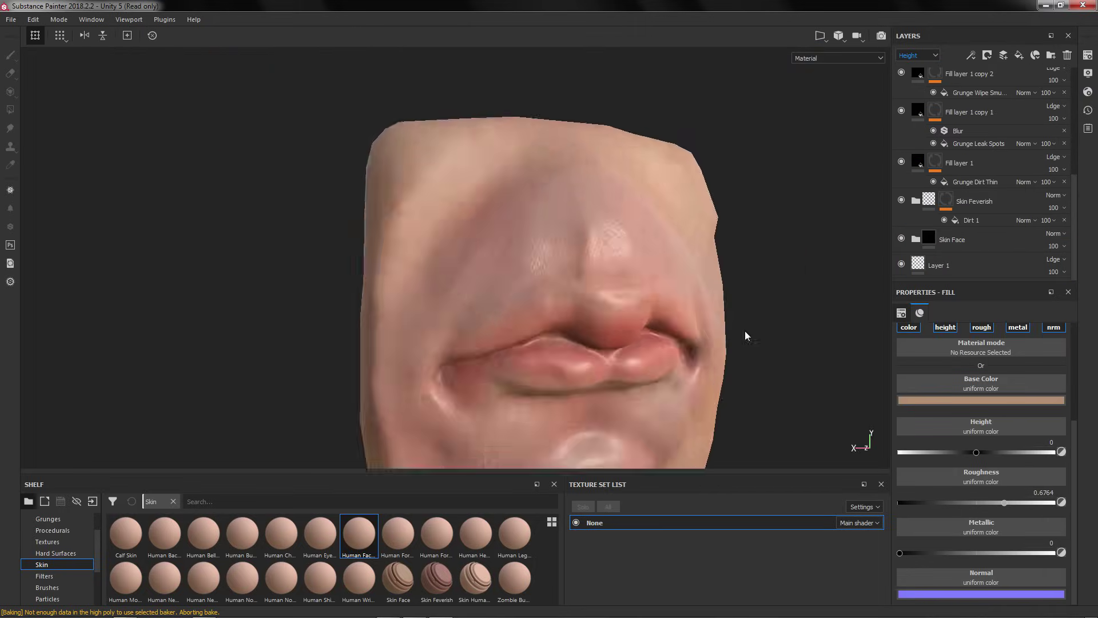
{"action": "left_click_drag", "start_coordinate": [745, 333], "coordinate": [582, 243], "text": "alt"}
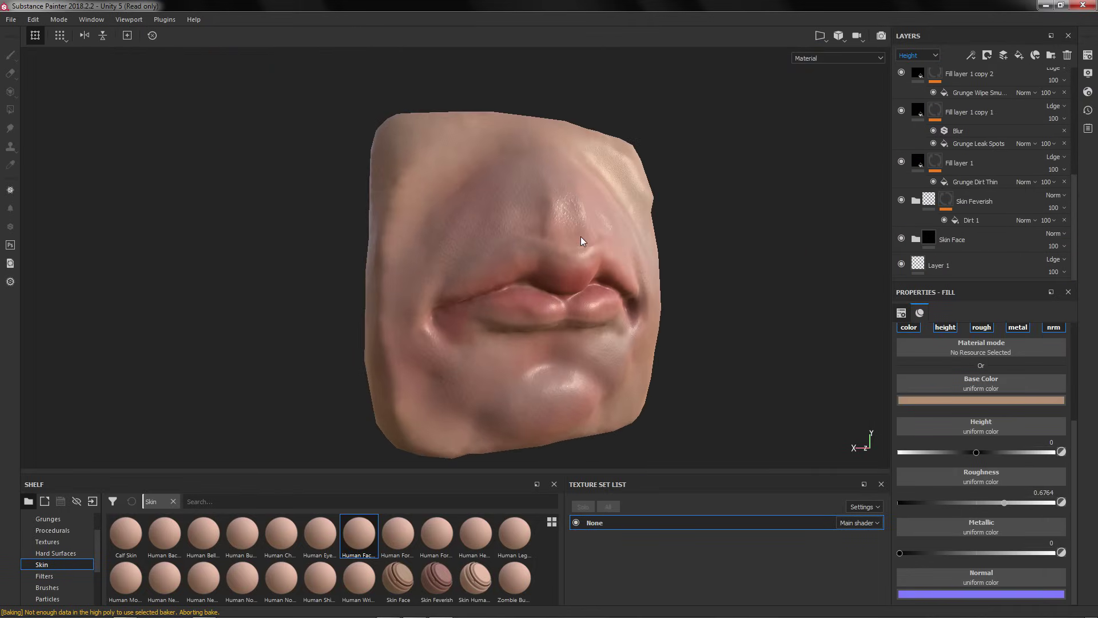
{"action": "scroll", "coordinate": [959, 221], "scroll_direction": "up", "scroll_amount": 4}
{"action": "scroll", "coordinate": [961, 221], "scroll_direction": "down", "scroll_amount": 5}
{"action": "left_click_drag", "start_coordinate": [770, 228], "coordinate": [682, 232], "text": "alt"}
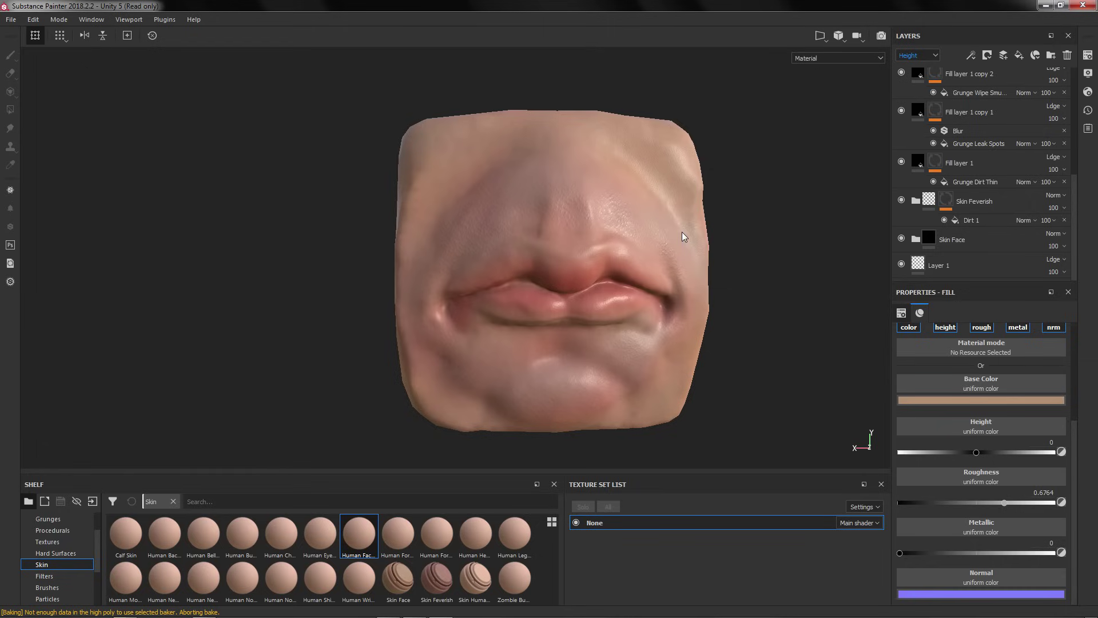
{"action": "scroll", "coordinate": [559, 280], "scroll_direction": "up", "scroll_amount": 5}
{"action": "left_click_drag", "start_coordinate": [551, 248], "coordinate": [612, 265], "text": "alt"}
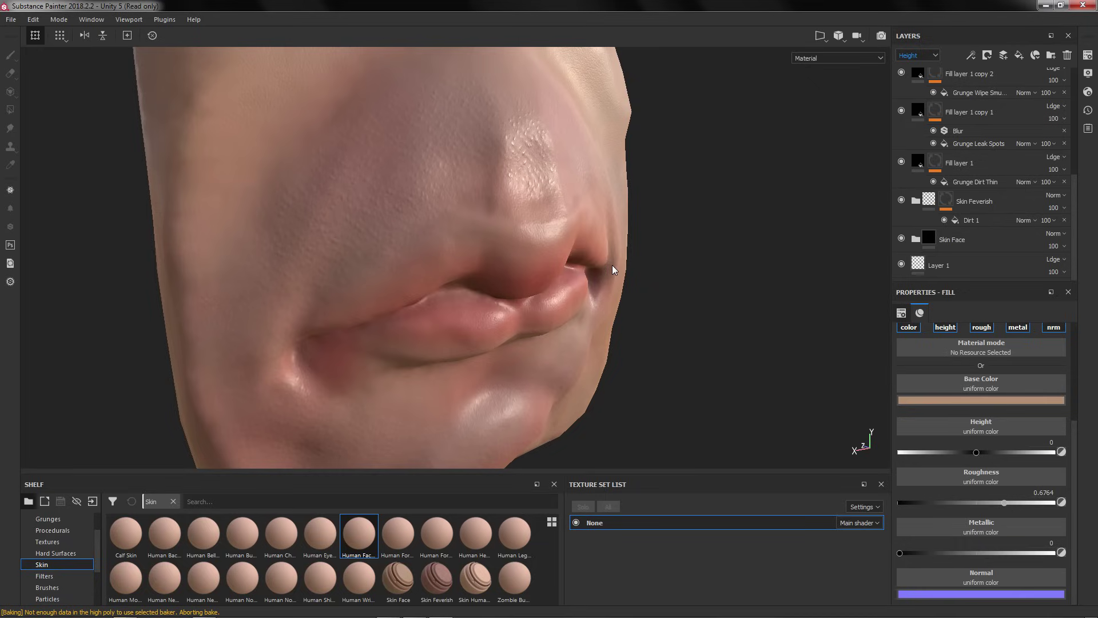
{"action": "scroll", "coordinate": [612, 266], "scroll_direction": "down", "scroll_amount": 4}
{"action": "left_click_drag", "start_coordinate": [590, 245], "coordinate": [552, 209], "text": "alt"}
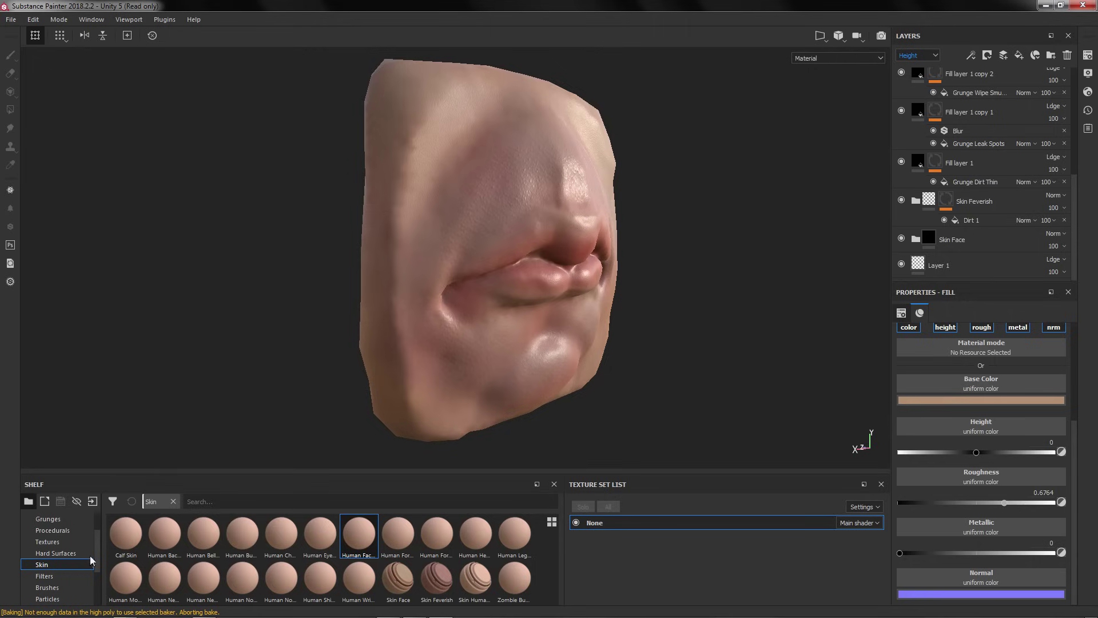
{"action": "left_click_drag", "start_coordinate": [539, 311], "coordinate": [595, 271], "text": "alt"}
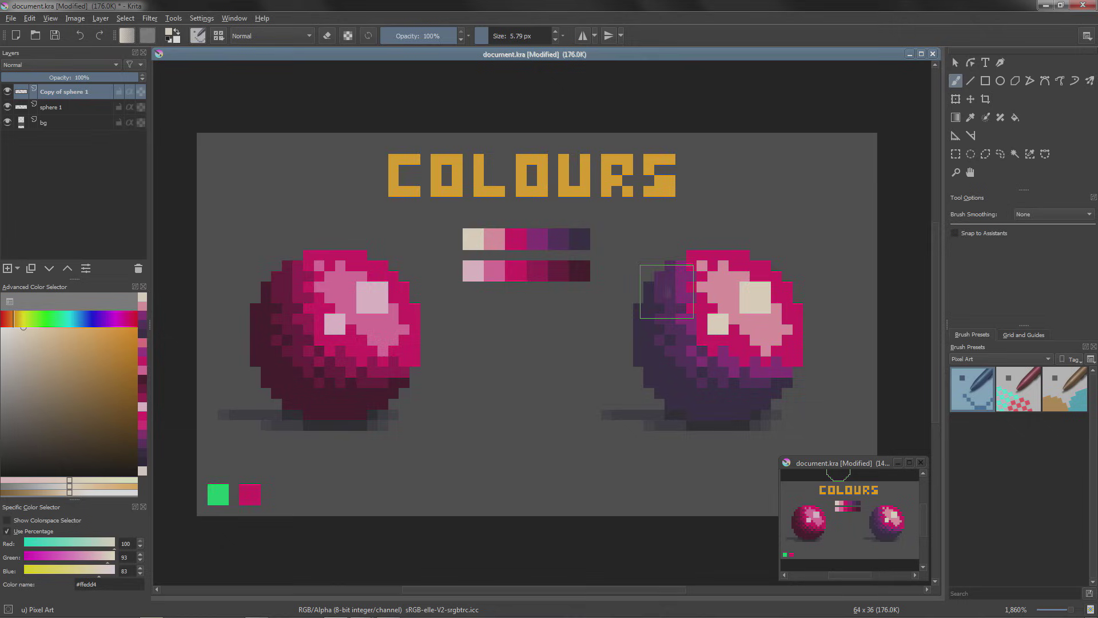
Pick the key's orange as the paint colour and hide the canvases layer's grey tiles
{"action": "scroll", "coordinate": [629, 275], "scroll_direction": "down", "scroll_amount": 3}
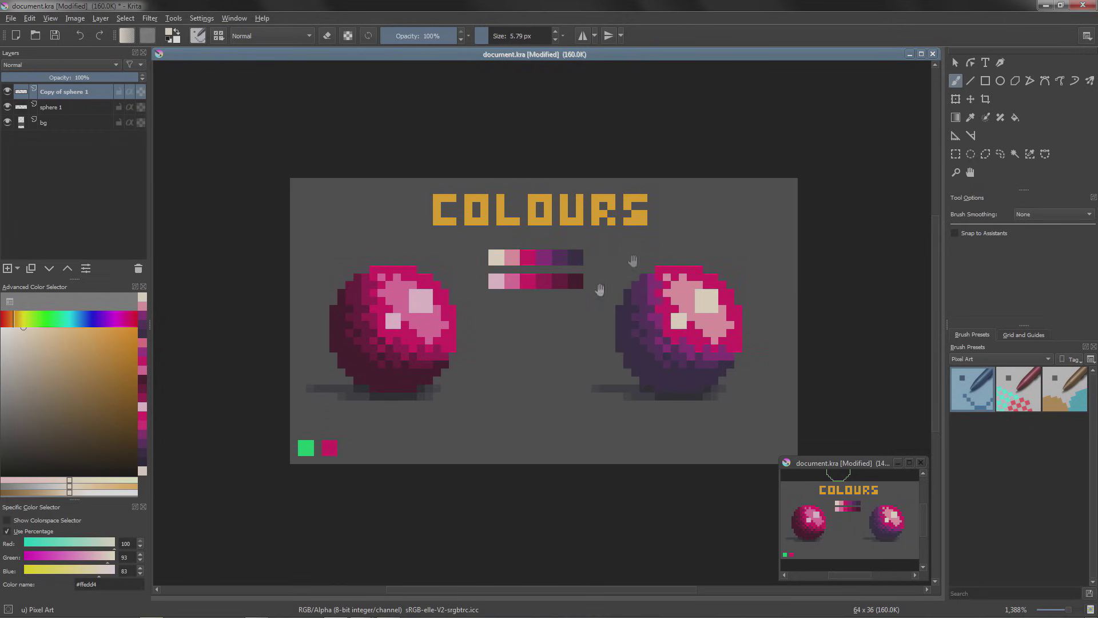
{"action": "middle_click_drag", "start_coordinate": [599, 290], "coordinate": [611, 315]}
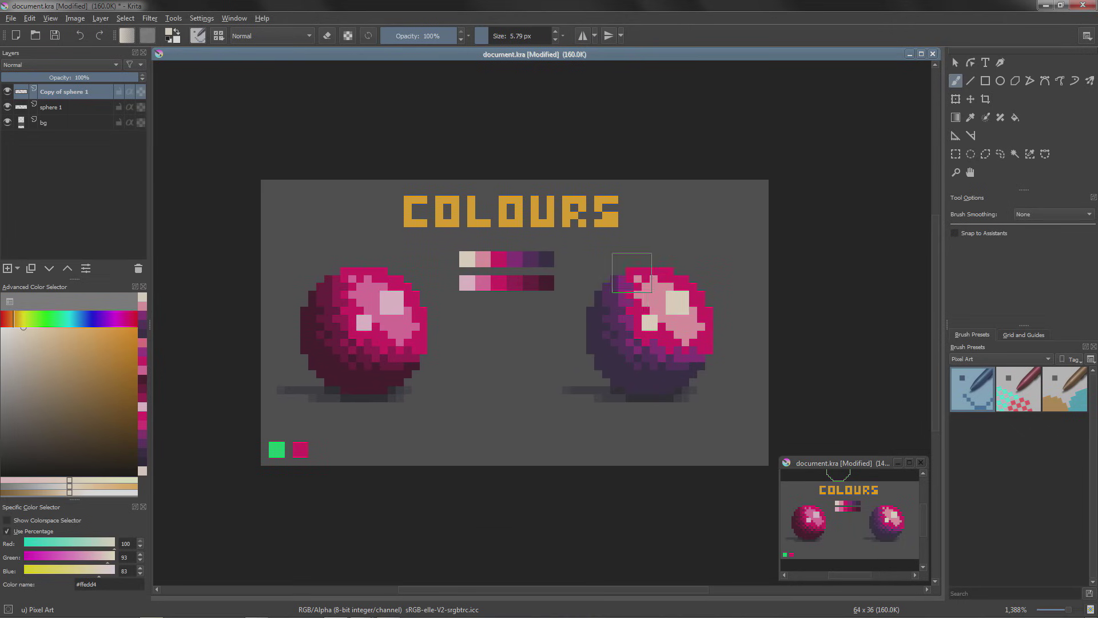
{"action": "scroll", "coordinate": [632, 272], "scroll_direction": "up", "scroll_amount": 5}
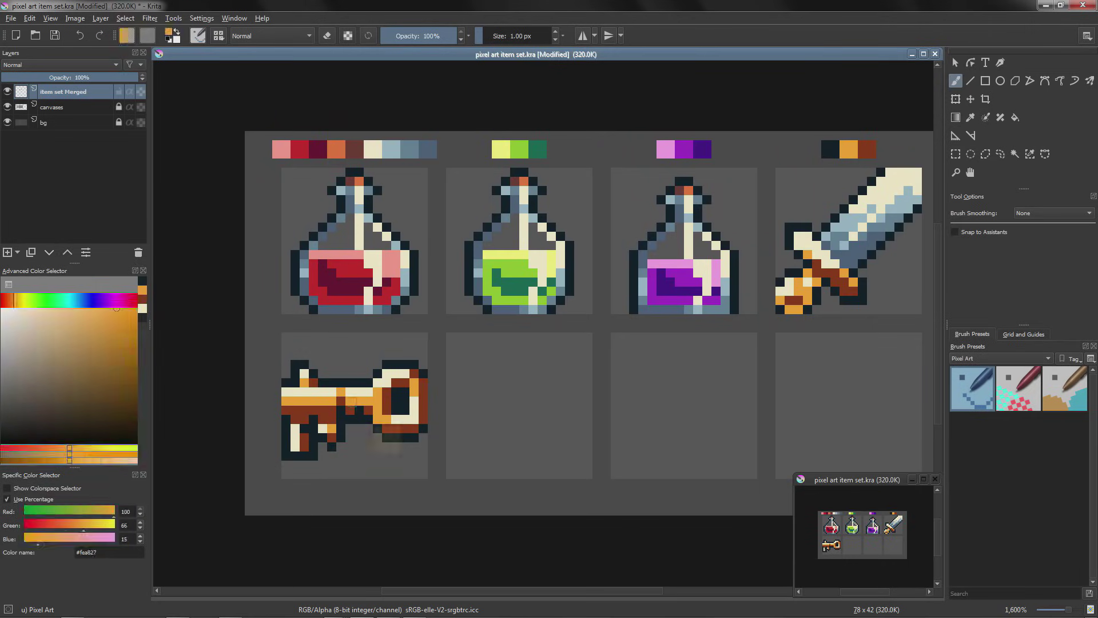
{"action": "left_click", "coordinate": [381, 406], "text": "ctrl"}
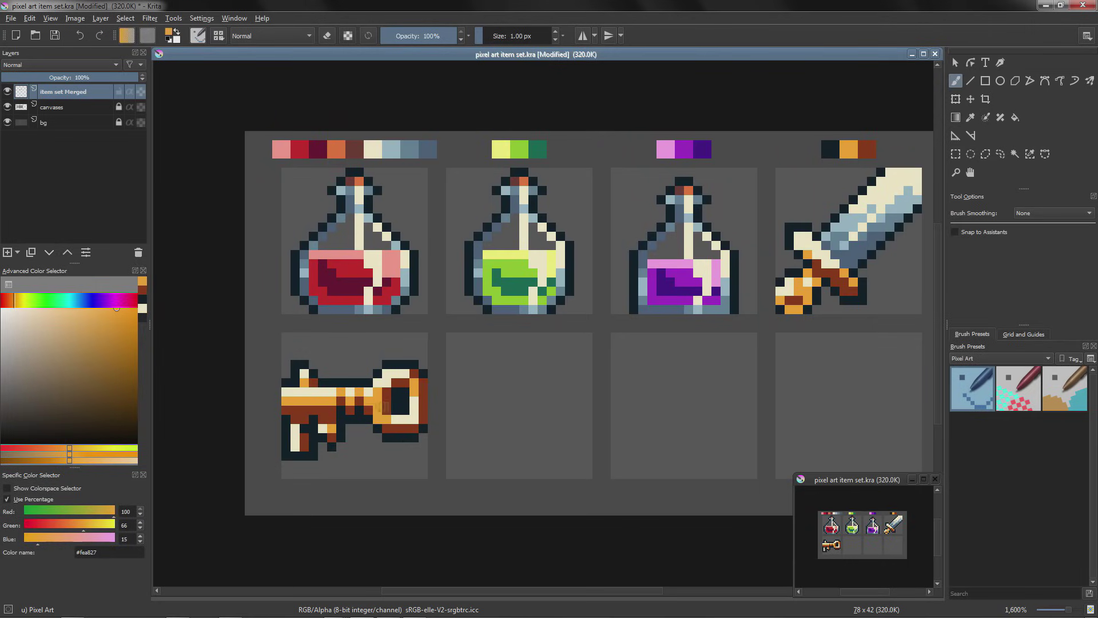
{"action": "left_click", "coordinate": [7, 107]}
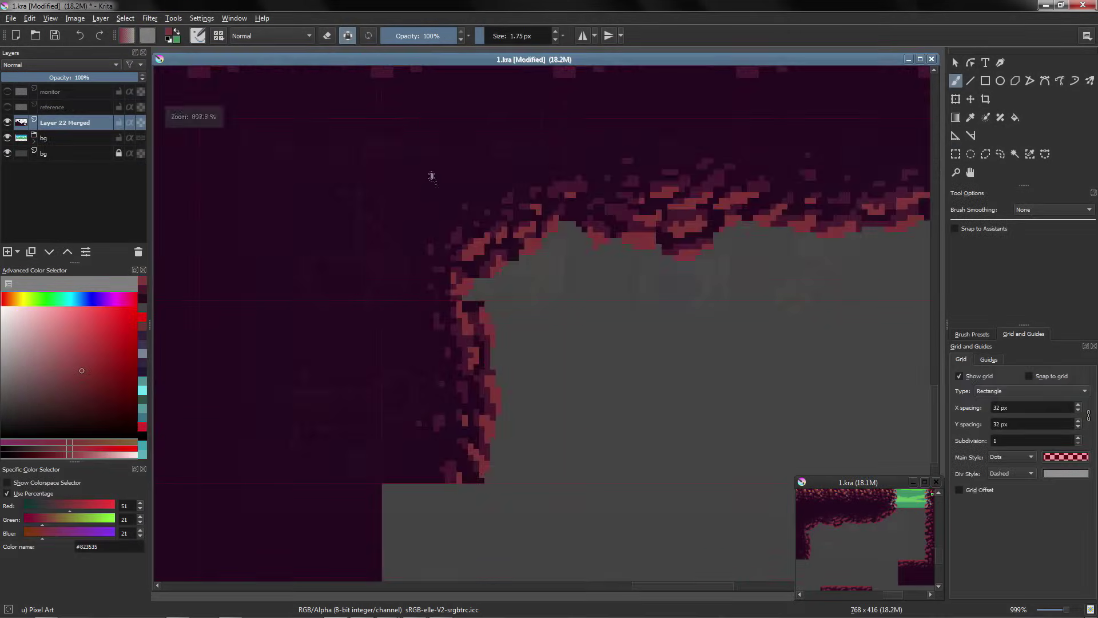
Select a square area of the house scene and transform it downward
{"action": "left_click_drag", "start_coordinate": [381, 118], "coordinate": [555, 293]}
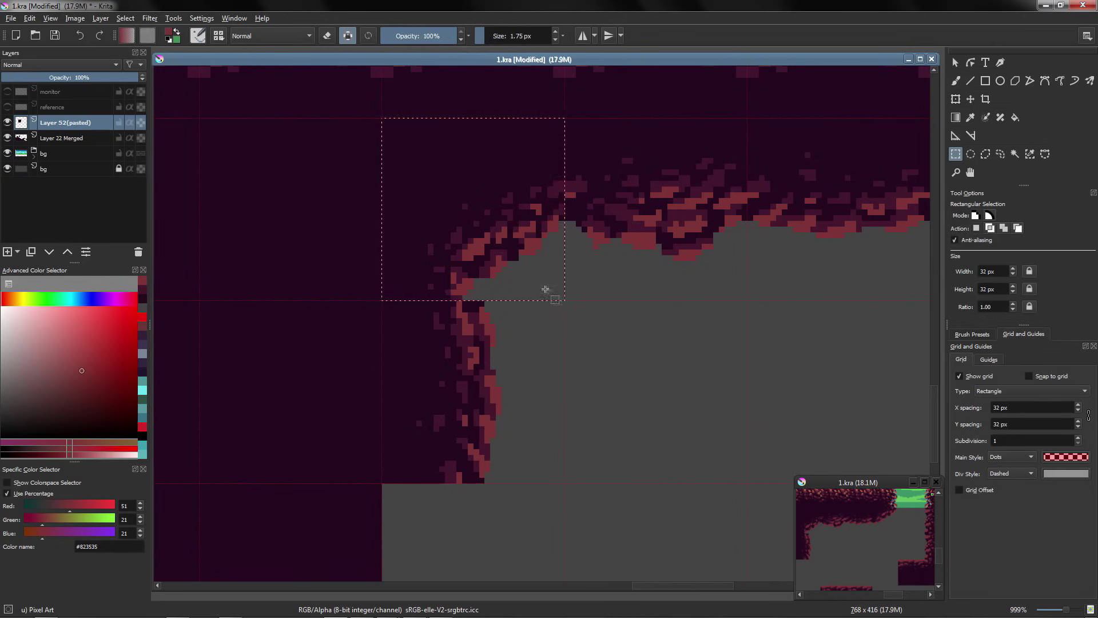
{"action": "key", "text": "ctrl+t"}
{"action": "left_click_drag", "start_coordinate": [495, 195], "coordinate": [502, 466]}
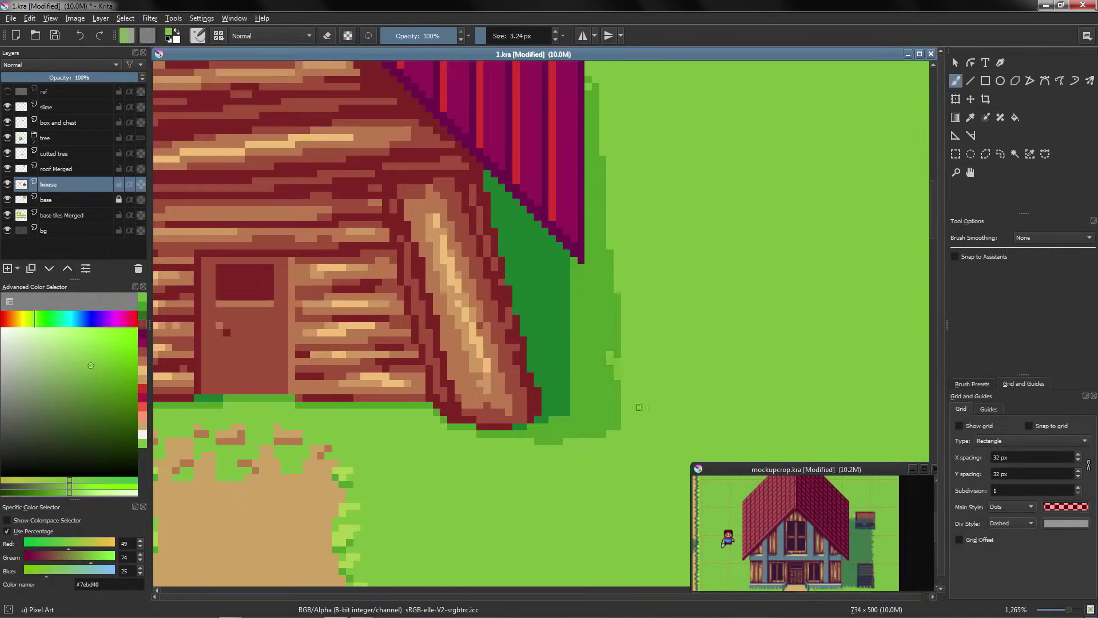
{"action": "middle_click_drag", "start_coordinate": [588, 373], "coordinate": [522, 343]}
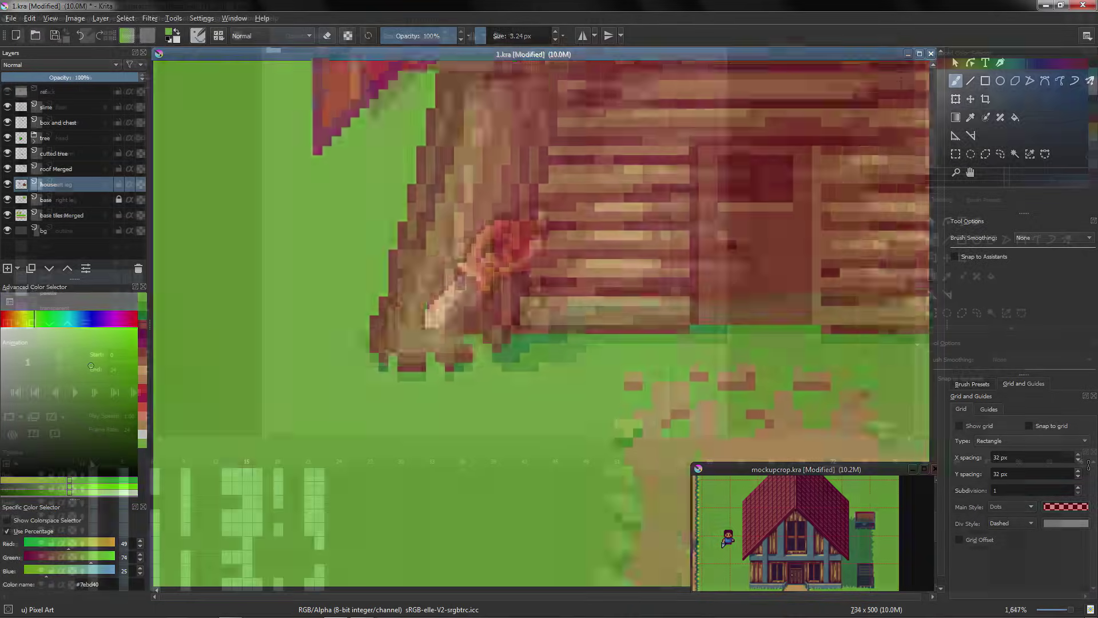